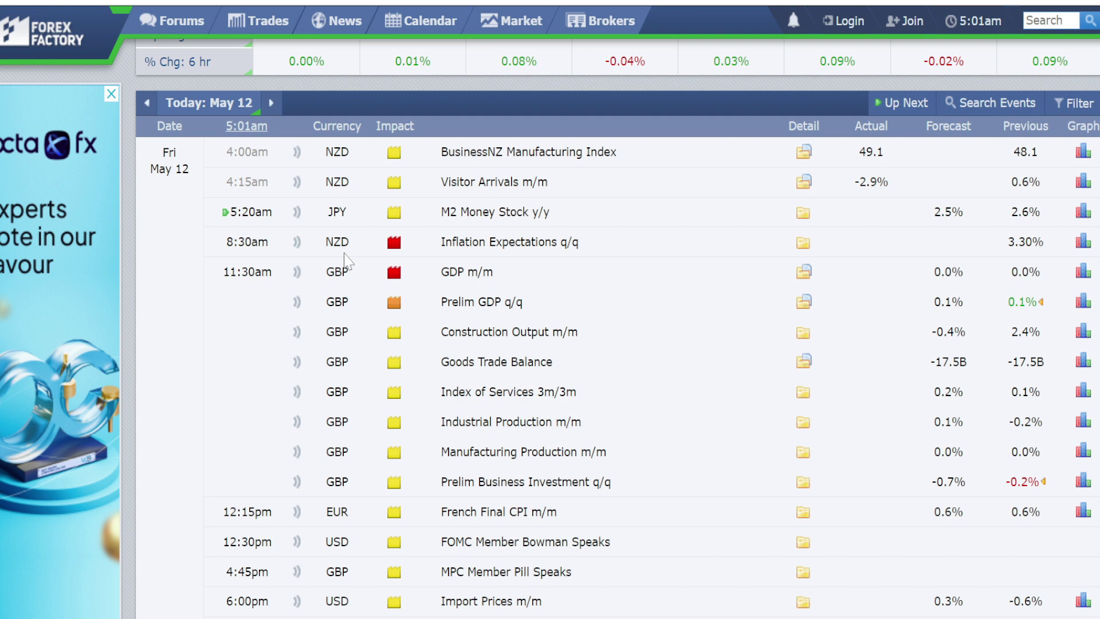
- Review the economic calendar events listed for May 12, including the high-impact GBP and USD releases
{"action": "scroll", "coordinate": [218, 182], "scroll_direction": "down", "scroll_amount": 2}
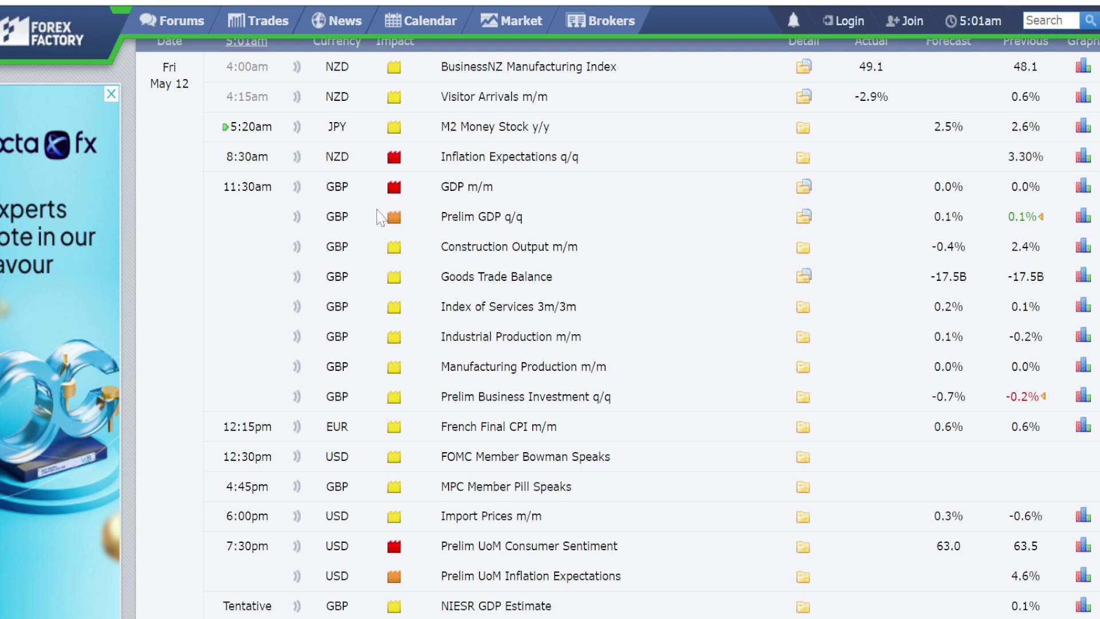
{"action": "scroll", "coordinate": [378, 216], "scroll_direction": "down", "scroll_amount": 4}
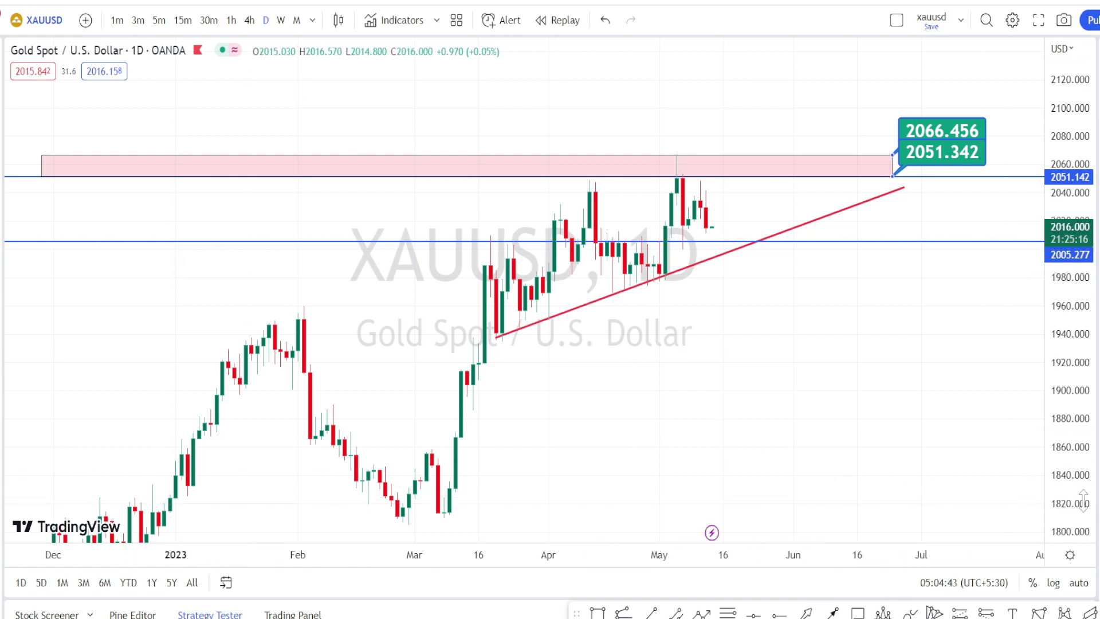
- Draw an arrow path on the daily chart from the mid-March low to the April high, the early-May low and the May peak
{"action": "left_click_drag", "start_coordinate": [1076, 507], "coordinate": [467, 503]}
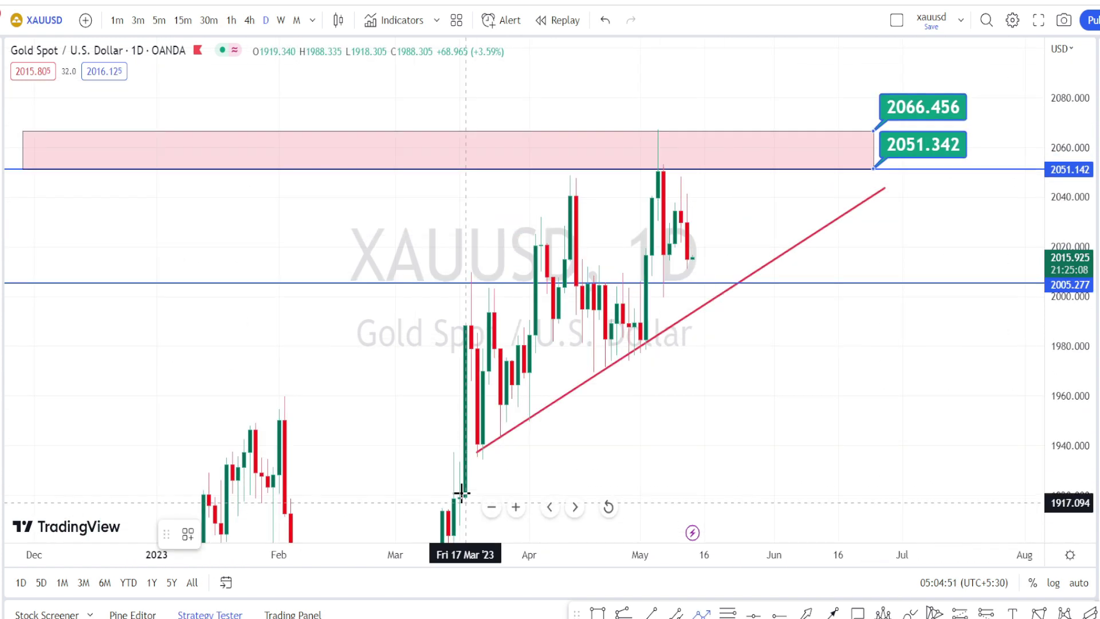
{"action": "left_click_drag", "start_coordinate": [471, 449], "coordinate": [570, 177]}
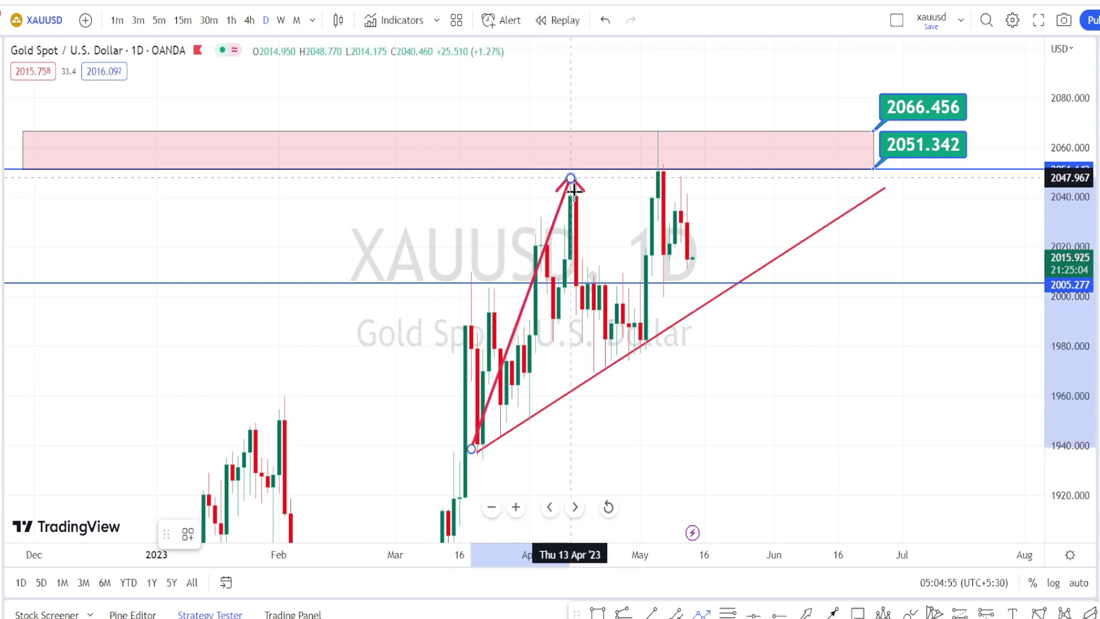
{"action": "left_click", "coordinate": [570, 177]}
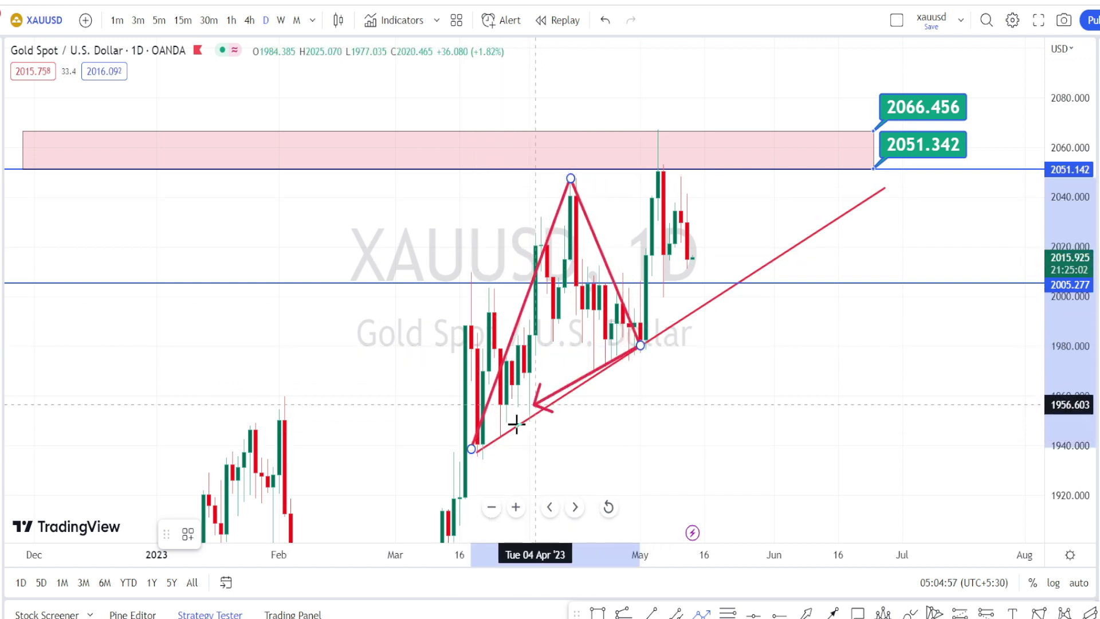
{"action": "left_click", "coordinate": [640, 343]}
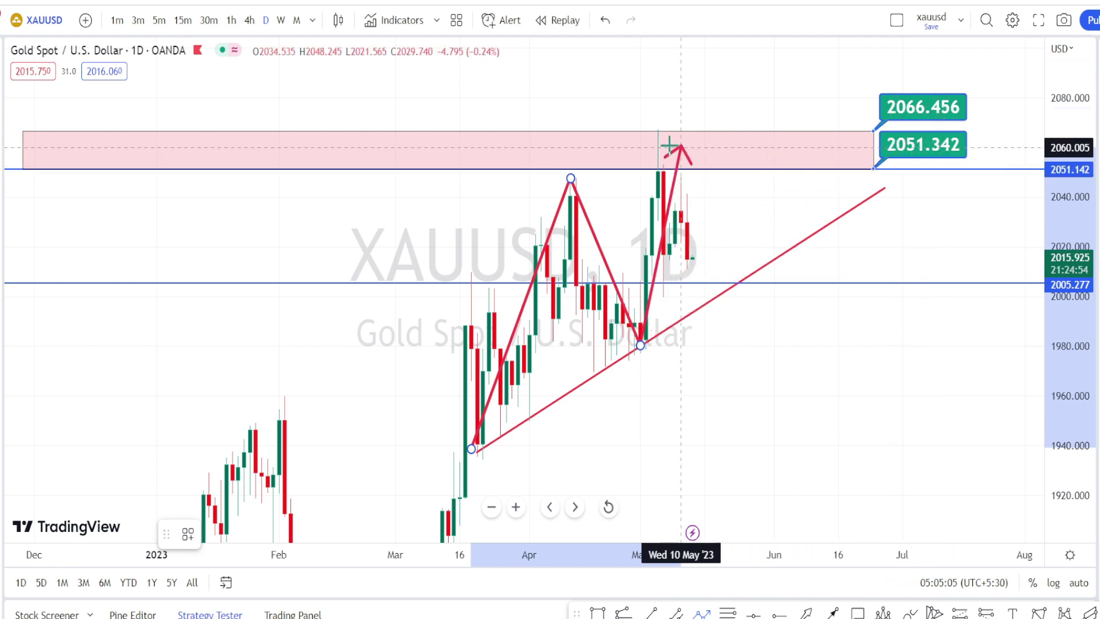
{"action": "left_click", "coordinate": [659, 131]}
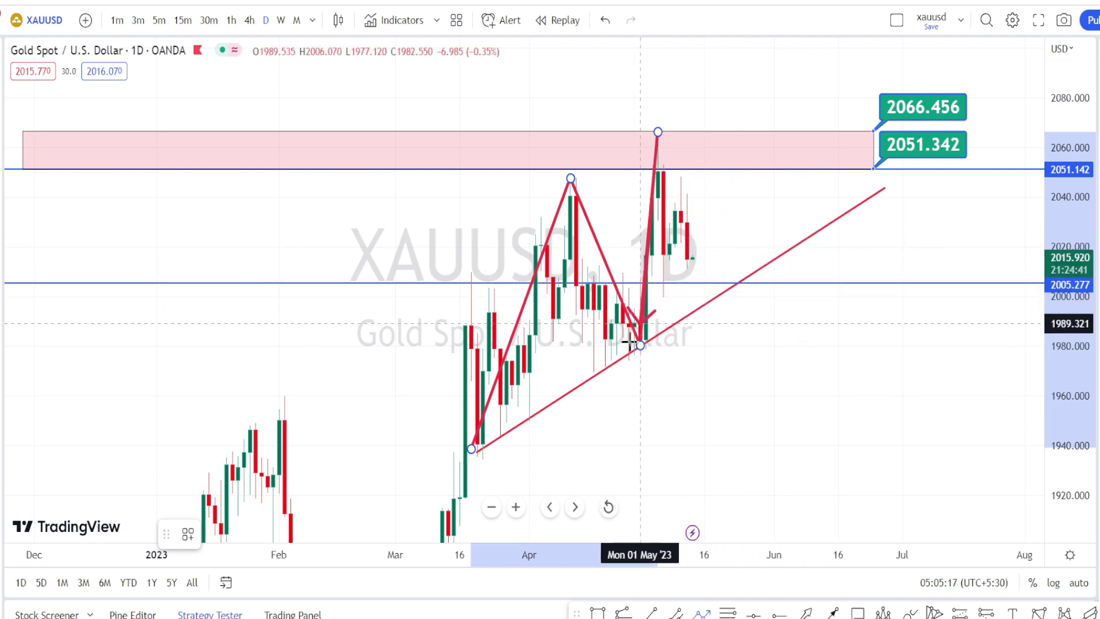
- Extend the arrow path from the May peak down to the rising trendline, up to the resistance zone's upper edge and back to the trendline
{"action": "left_click", "coordinate": [733, 288]}
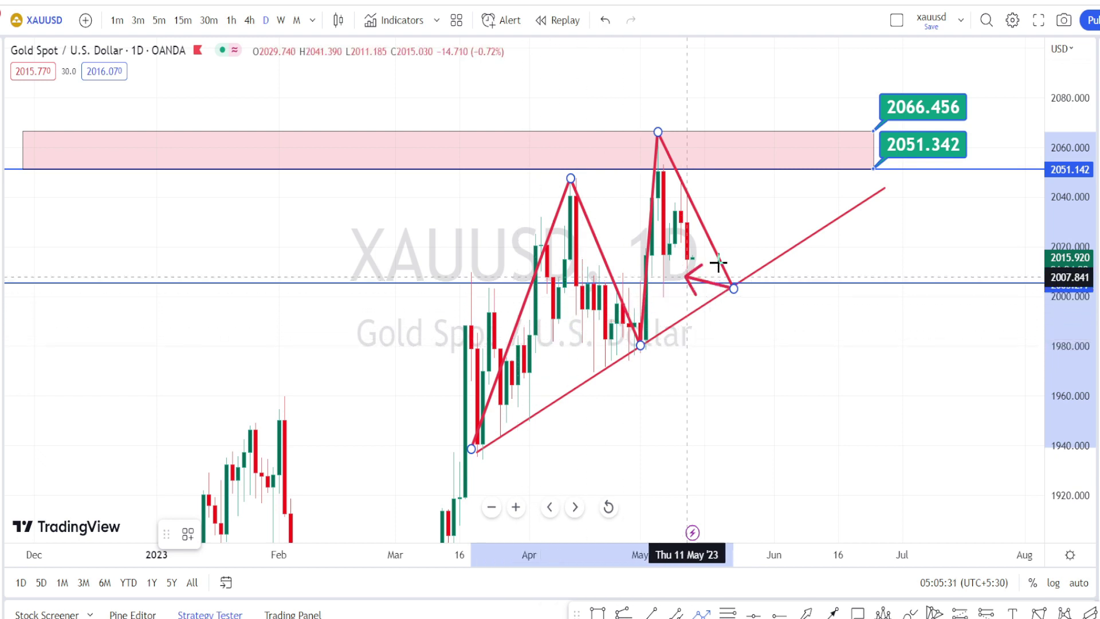
{"action": "left_click", "coordinate": [640, 344]}
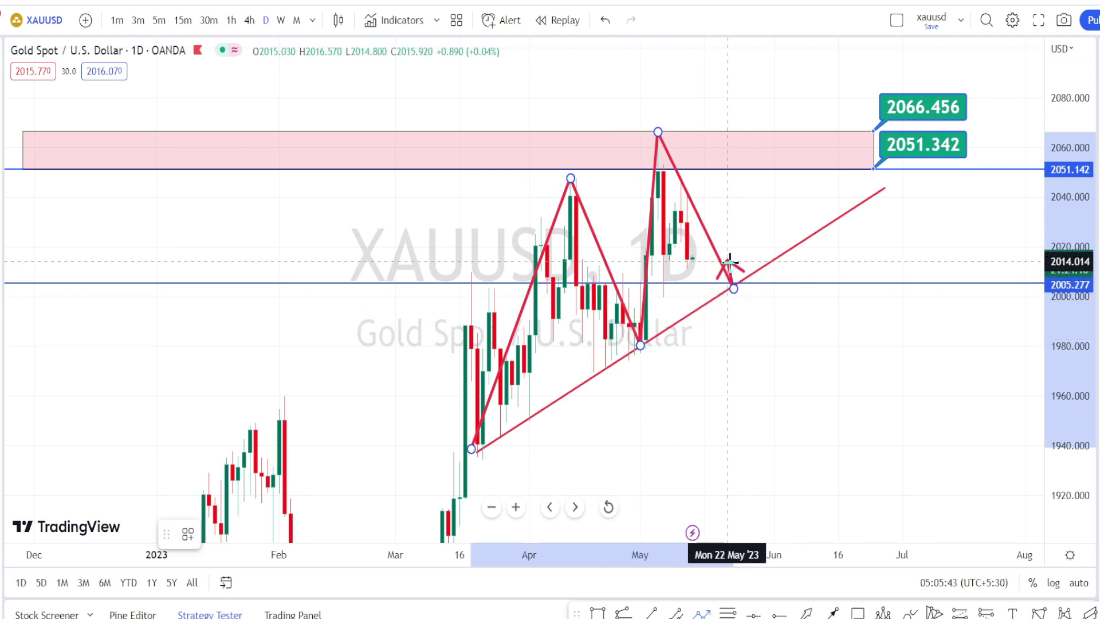
{"action": "left_click", "coordinate": [733, 282]}
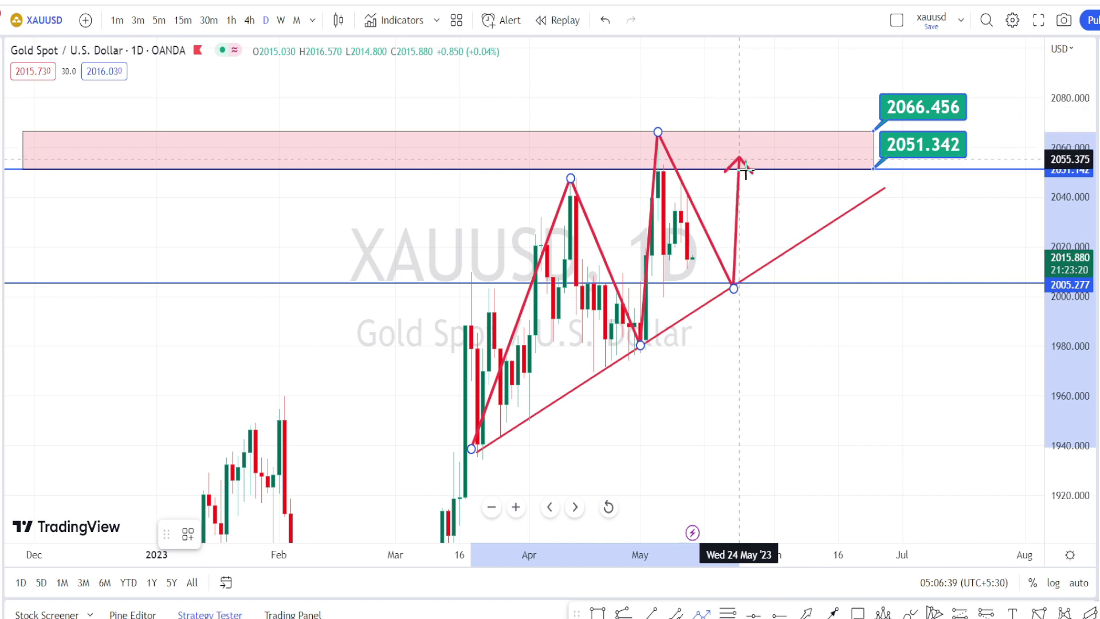
{"action": "left_click", "coordinate": [756, 131]}
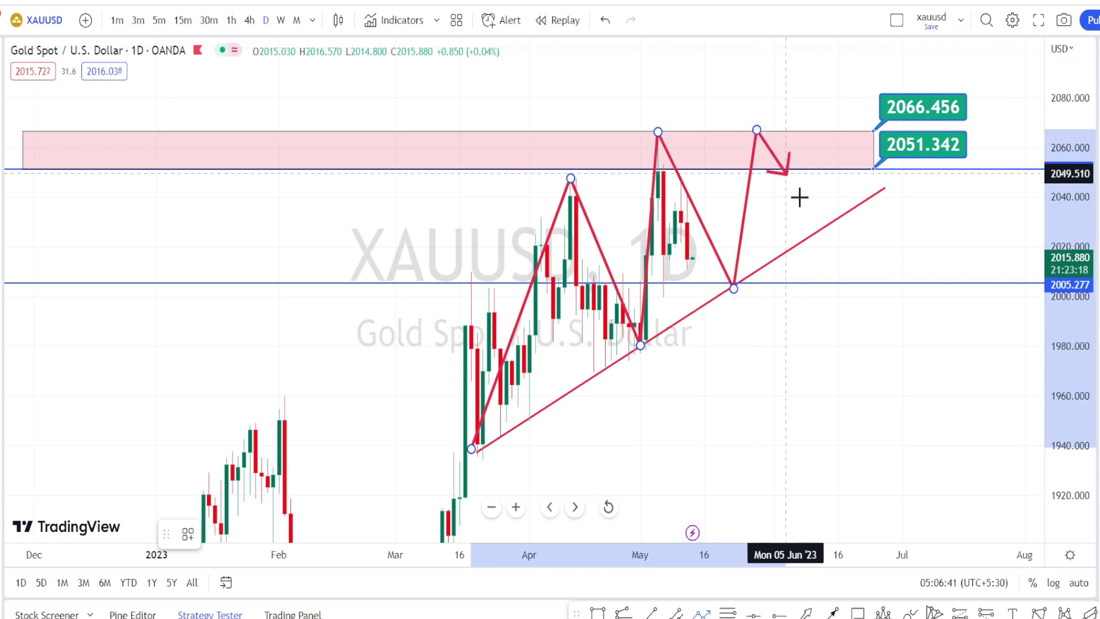
{"action": "left_click", "coordinate": [813, 232]}
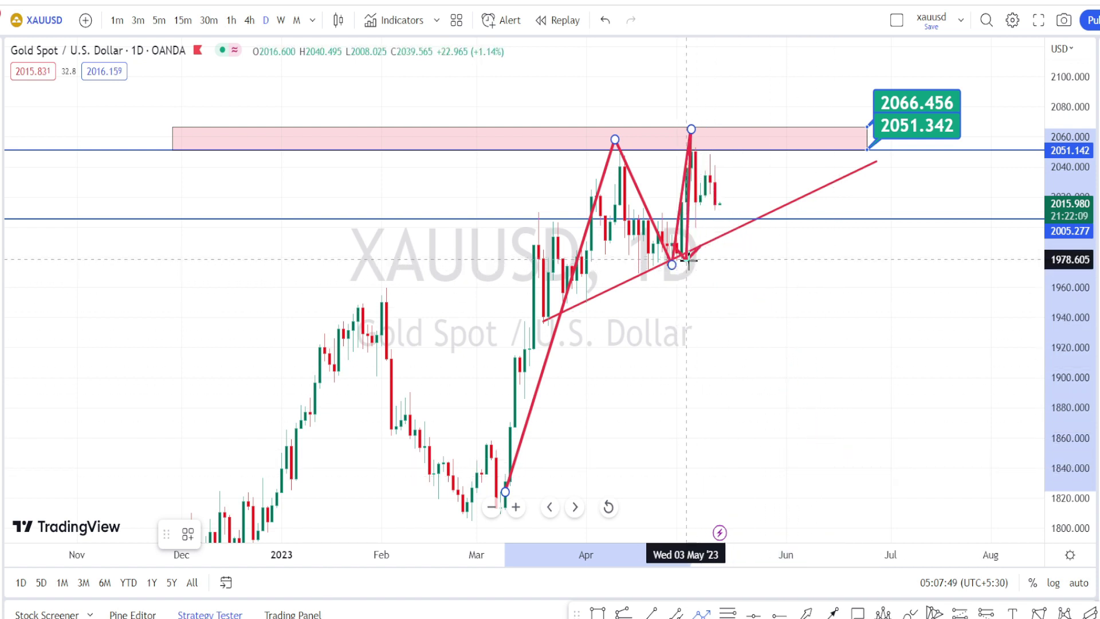
- Continue the redrawn daily path from the May peak down to the rising trendline near 2000 and on to a further point in June
{"action": "left_click", "coordinate": [735, 227]}
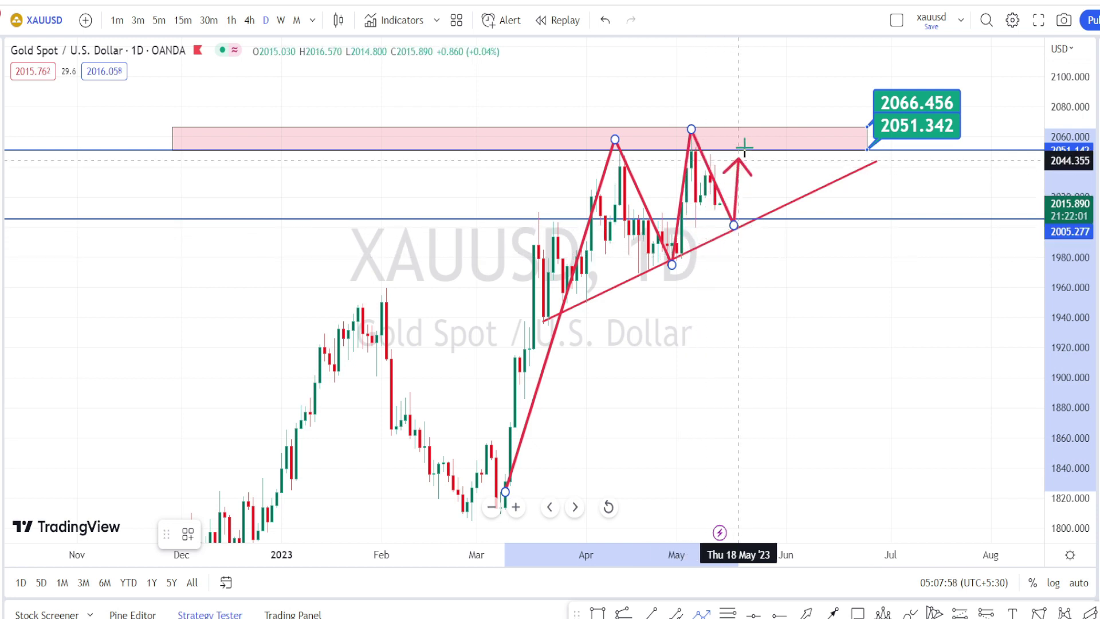
{"action": "left_click", "coordinate": [792, 199]}
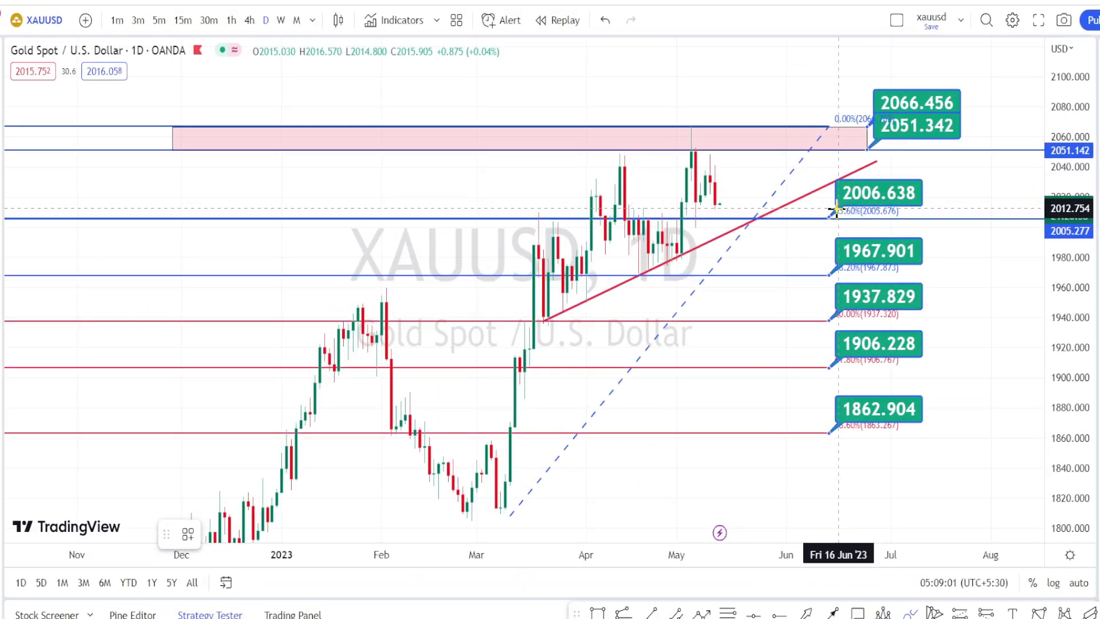
- Underline the 2006.638 and 2051.342 price labels with the brush
{"action": "left_click", "coordinate": [836, 212]}
{"action": "left_click_drag", "start_coordinate": [851, 210], "coordinate": [896, 205]}
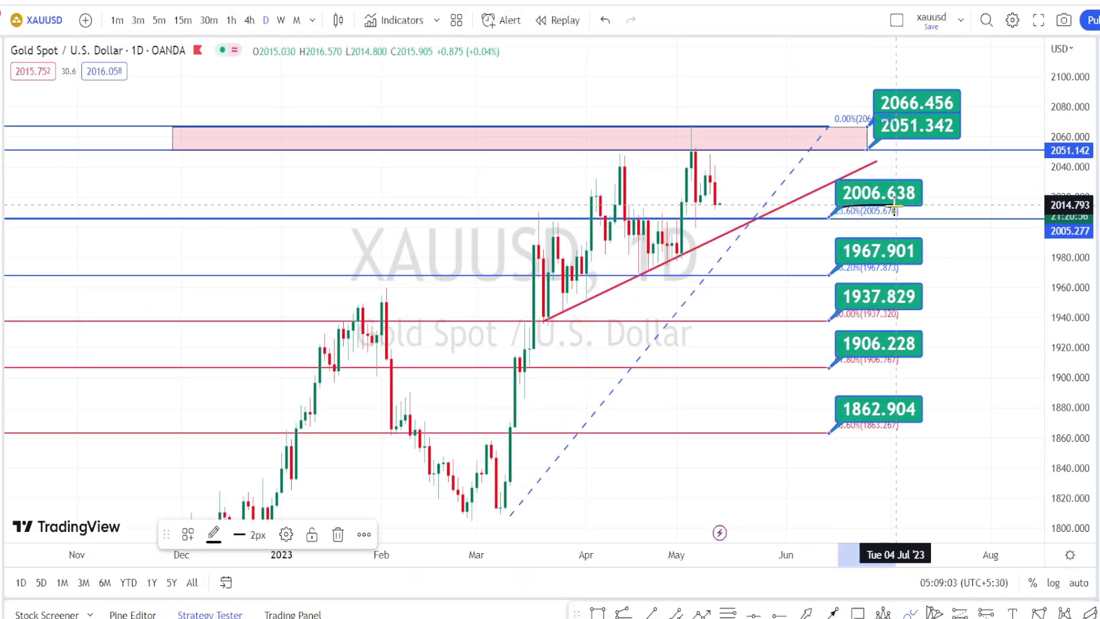
{"action": "left_click", "coordinate": [896, 204]}
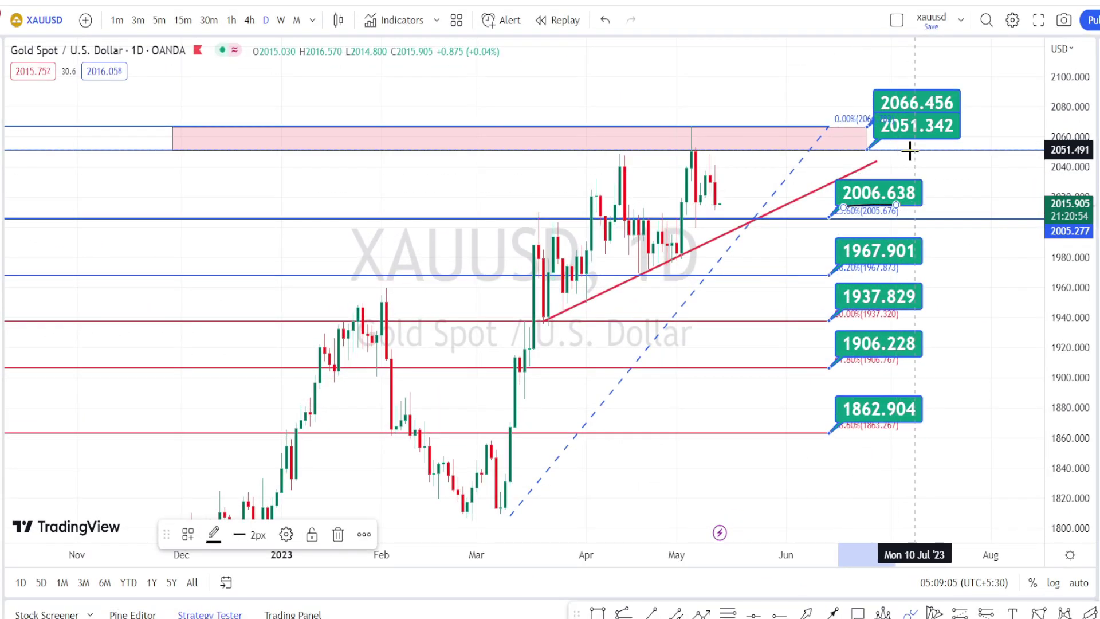
{"action": "left_click_drag", "start_coordinate": [908, 148], "coordinate": [915, 147]}
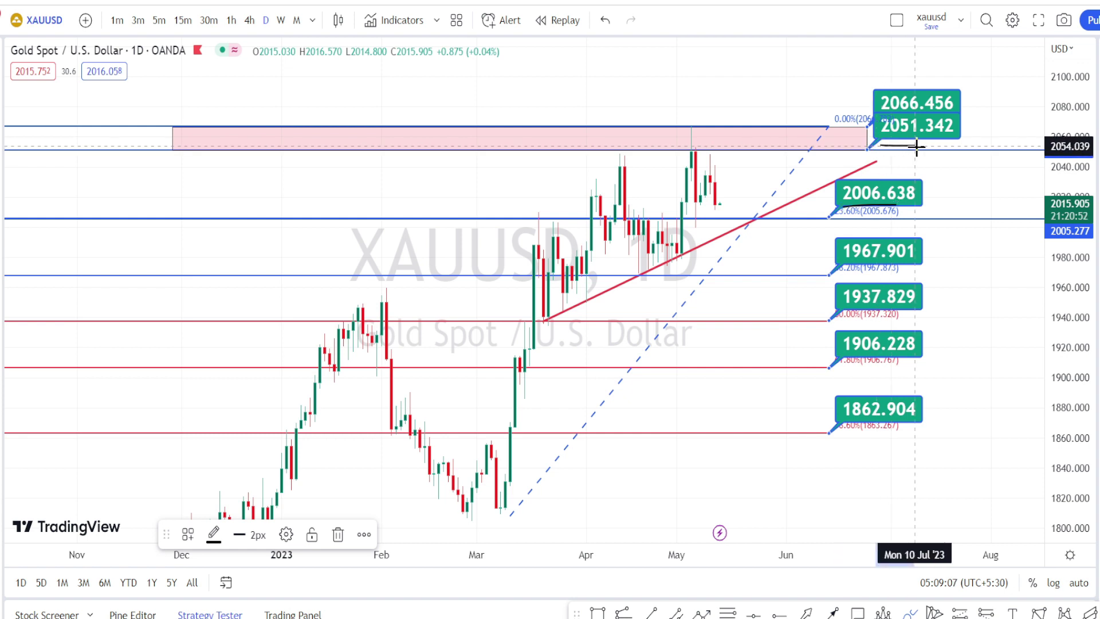
- Brush a falling stroke from the May peak to the 2005 support line, and circle the 2006.638 label and the rising trendline's touch points
{"action": "left_click_drag", "start_coordinate": [693, 138], "coordinate": [734, 216]}
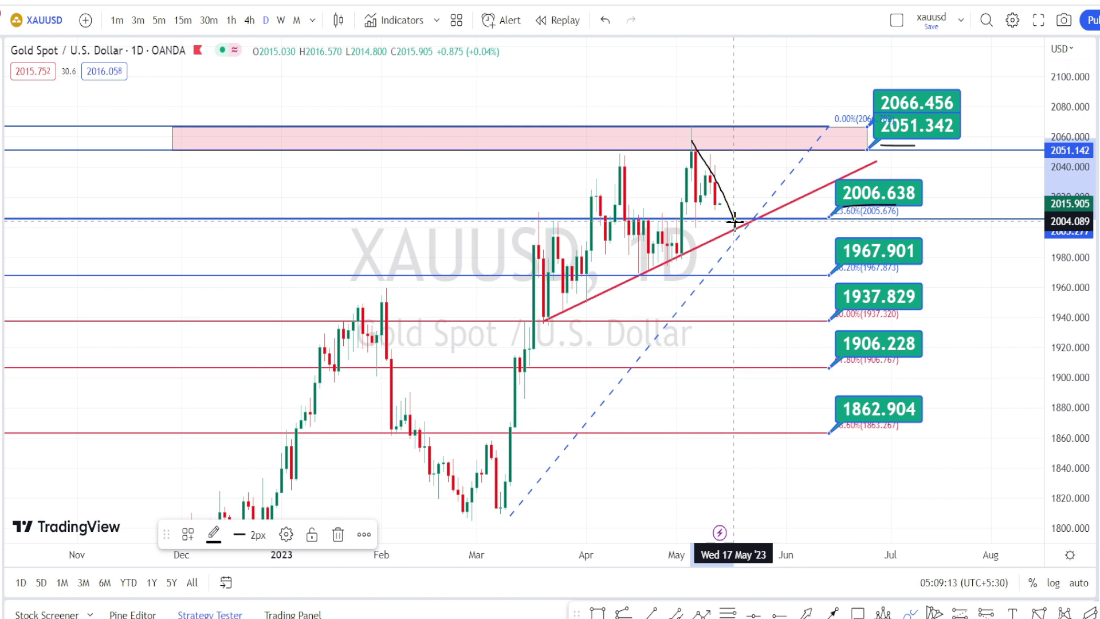
{"action": "mouse_move", "coordinate": [734, 222]}
{"action": "left_mouse_down"}
{"action": "mouse_move", "coordinate": [724, 220]}
{"action": "mouse_move", "coordinate": [744, 219]}
{"action": "left_mouse_up"}
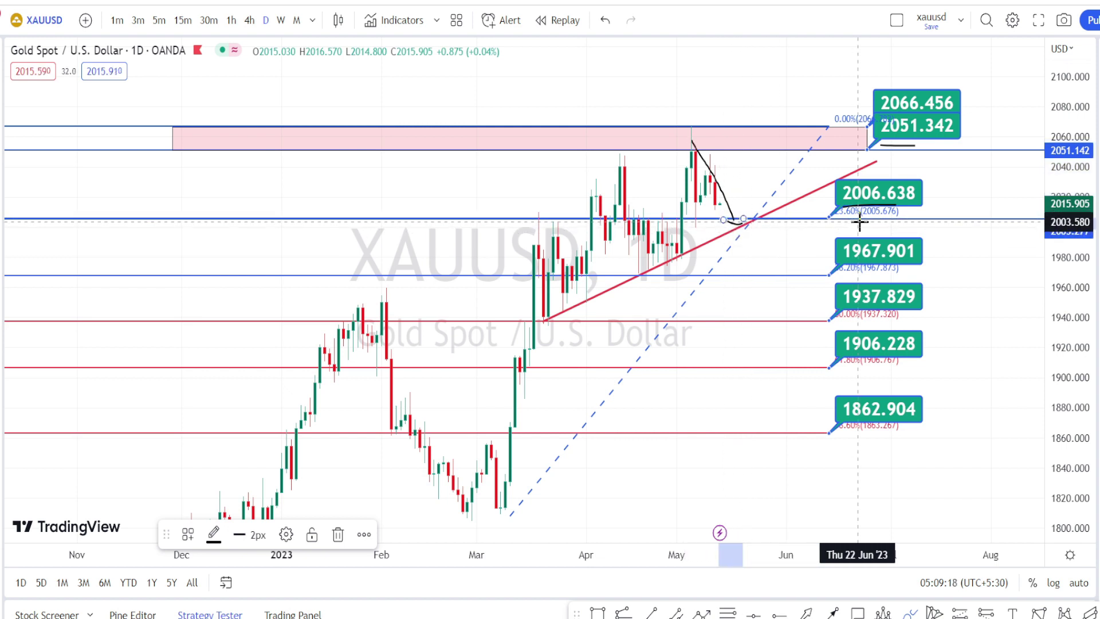
{"action": "mouse_move", "coordinate": [859, 205]}
{"action": "left_mouse_down"}
{"action": "mouse_move", "coordinate": [894, 180]}
{"action": "mouse_move", "coordinate": [844, 185]}
{"action": "left_mouse_up"}
{"action": "mouse_move", "coordinate": [730, 220]}
{"action": "left_mouse_down"}
{"action": "mouse_move", "coordinate": [734, 234]}
{"action": "mouse_move", "coordinate": [715, 229]}
{"action": "mouse_move", "coordinate": [659, 256]}
{"action": "mouse_move", "coordinate": [667, 252]}
{"action": "left_mouse_up"}
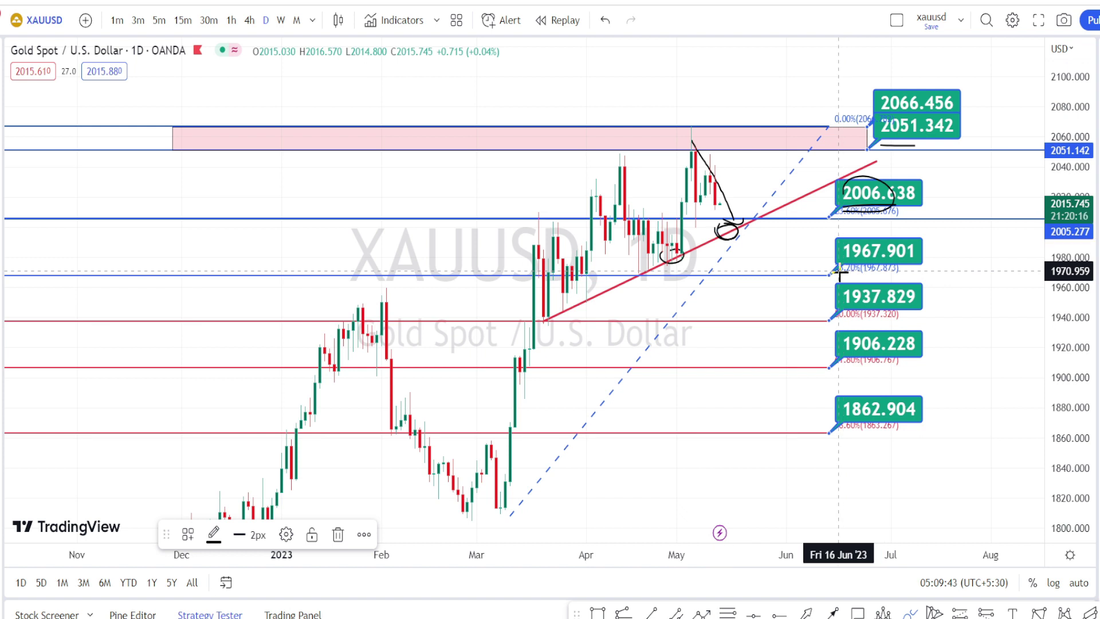
- Circle the 1967.901, 1937.829, 1906.228 and 1862.904 price labels with the brush
{"action": "mouse_move", "coordinate": [896, 261]}
{"action": "left_mouse_down"}
{"action": "mouse_move", "coordinate": [898, 243]}
{"action": "mouse_move", "coordinate": [819, 239]}
{"action": "mouse_move", "coordinate": [838, 267]}
{"action": "left_mouse_up"}
{"action": "mouse_move", "coordinate": [831, 319]}
{"action": "left_mouse_down"}
{"action": "mouse_move", "coordinate": [891, 310]}
{"action": "mouse_move", "coordinate": [831, 296]}
{"action": "left_mouse_up"}
{"action": "mouse_move", "coordinate": [830, 361]}
{"action": "left_mouse_down"}
{"action": "mouse_move", "coordinate": [843, 365]}
{"action": "mouse_move", "coordinate": [885, 332]}
{"action": "mouse_move", "coordinate": [833, 362]}
{"action": "mouse_move", "coordinate": [830, 347]}
{"action": "left_mouse_up"}
{"action": "mouse_move", "coordinate": [840, 430]}
{"action": "left_mouse_down"}
{"action": "mouse_move", "coordinate": [893, 423]}
{"action": "mouse_move", "coordinate": [838, 402]}
{"action": "left_mouse_up"}
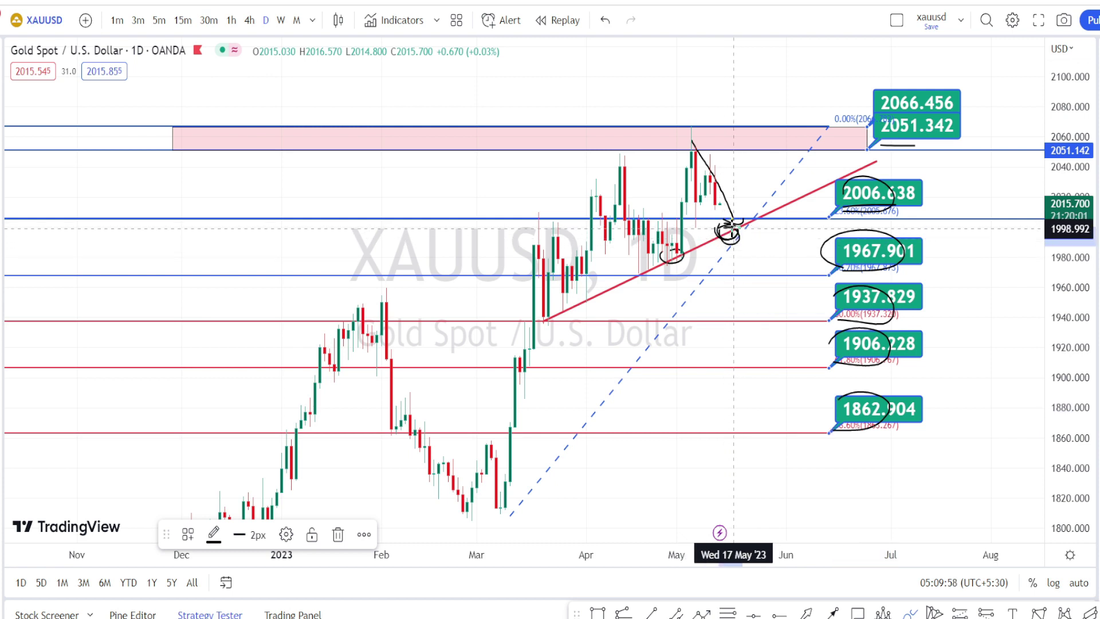
- Circle the next trendline touch, sketch a zigzag rise into the resistance zone and underline the 2066.456 label
{"action": "left_click_drag", "start_coordinate": [755, 211], "coordinate": [767, 228]}
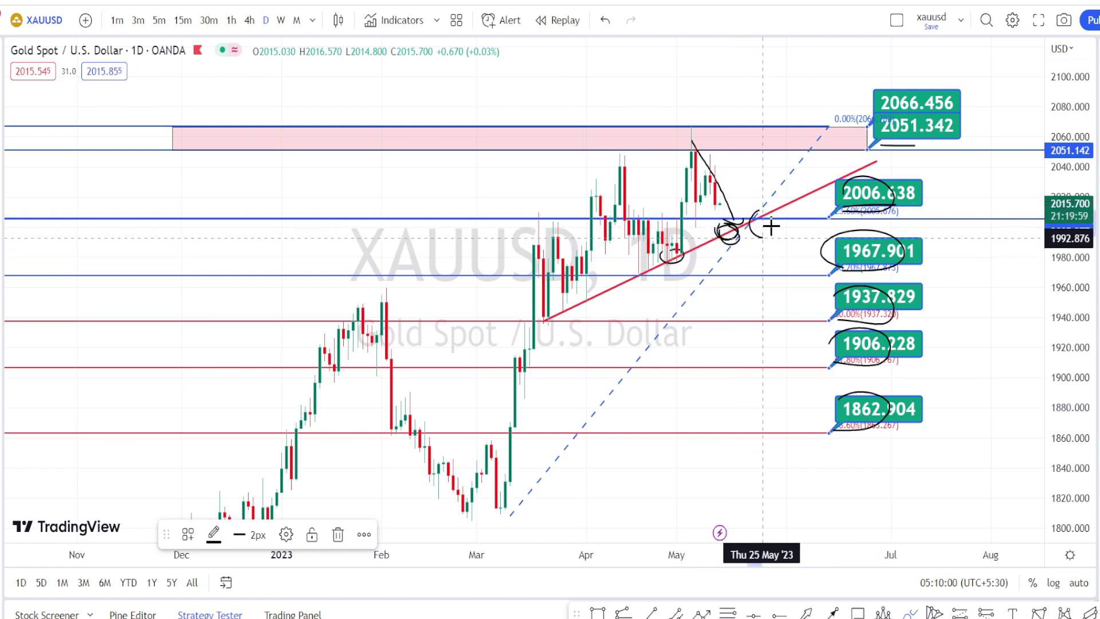
{"action": "mouse_move", "coordinate": [696, 153]}
{"action": "left_mouse_down"}
{"action": "mouse_move", "coordinate": [747, 212]}
{"action": "mouse_move", "coordinate": [759, 145]}
{"action": "mouse_move", "coordinate": [800, 200]}
{"action": "mouse_move", "coordinate": [810, 139]}
{"action": "mouse_move", "coordinate": [820, 155]}
{"action": "mouse_move", "coordinate": [809, 139]}
{"action": "left_mouse_up"}
{"action": "left_click_drag", "start_coordinate": [878, 137], "coordinate": [930, 131]}
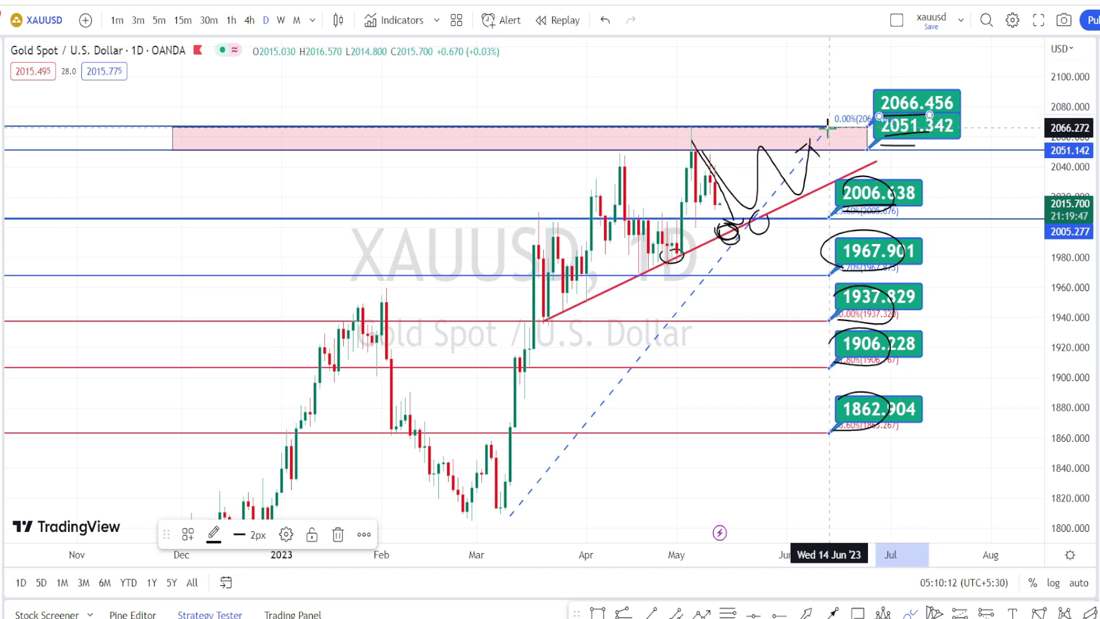
- Undo the brush marks on the daily chart
{"action": "key", "text": "ctrl+z"}
{"action": "key", "text": "ctrl+z"}
{"action": "key", "text": "ctrl+z"}
{"action": "key", "text": "ctrl+z"}
{"action": "key", "text": "ctrl+z"}
{"action": "key", "text": "ctrl+z"}
{"action": "key", "text": "ctrl+z"}
{"action": "key", "text": "ctrl+z"}
{"action": "key", "text": "ctrl+z"}
{"action": "key", "text": "ctrl+z"}
{"action": "key", "text": "ctrl+z"}
{"action": "key", "text": "ctrl+z"}
- Sketch a rising stroke from the trendline toward the resistance zone and mark the area beside the upper price labels
{"action": "mouse_move", "coordinate": [560, 302]}
{"action": "left_mouse_down"}
{"action": "mouse_move", "coordinate": [633, 150]}
{"action": "mouse_move", "coordinate": [672, 247]}
{"action": "mouse_move", "coordinate": [694, 162]}
{"action": "mouse_move", "coordinate": [753, 223]}
{"action": "mouse_move", "coordinate": [769, 136]}
{"action": "mouse_move", "coordinate": [812, 194]}
{"action": "mouse_move", "coordinate": [825, 128]}
{"action": "left_mouse_up"}
{"action": "mouse_move", "coordinate": [856, 171]}
{"action": "left_mouse_down"}
{"action": "mouse_move", "coordinate": [862, 77]}
{"action": "mouse_move", "coordinate": [881, 93]}
{"action": "left_mouse_up"}
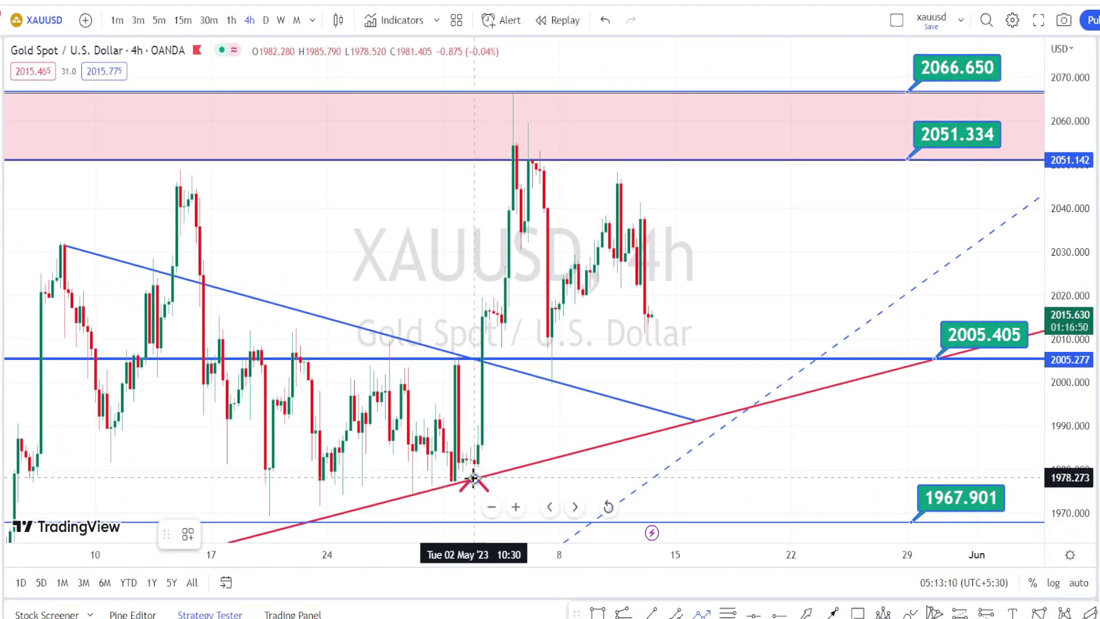
- Draw an arrow path on the 4-hour chart from the early-May low to the 2066 peak, down to 2005, up to 2051 and down again, and undo it
{"action": "left_click_drag", "start_coordinate": [474, 478], "coordinate": [514, 95]}
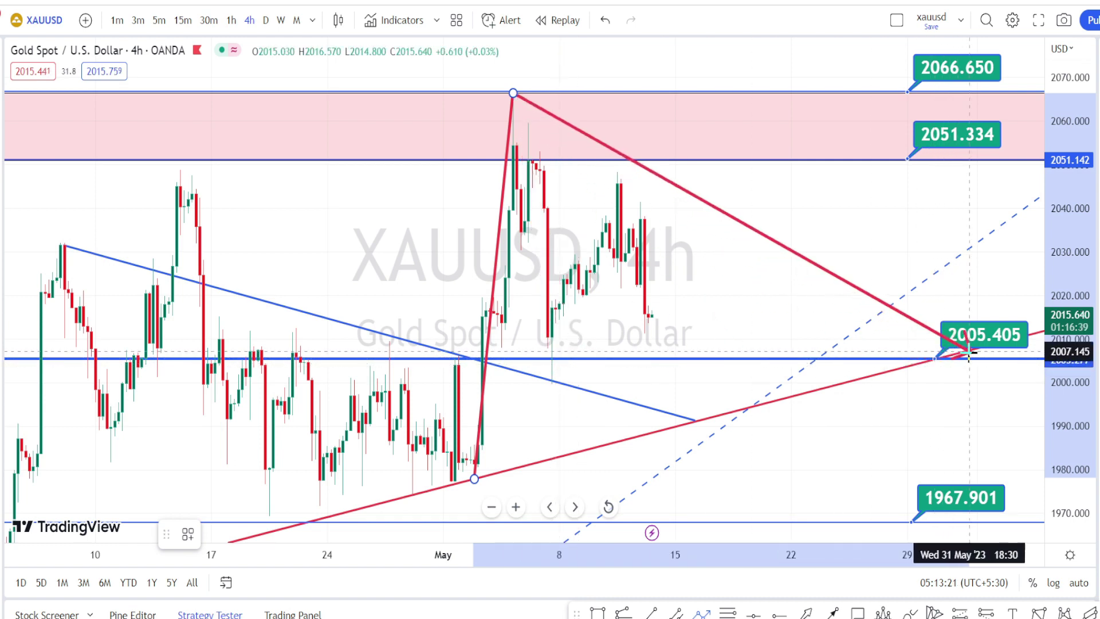
{"action": "left_click", "coordinate": [555, 361]}
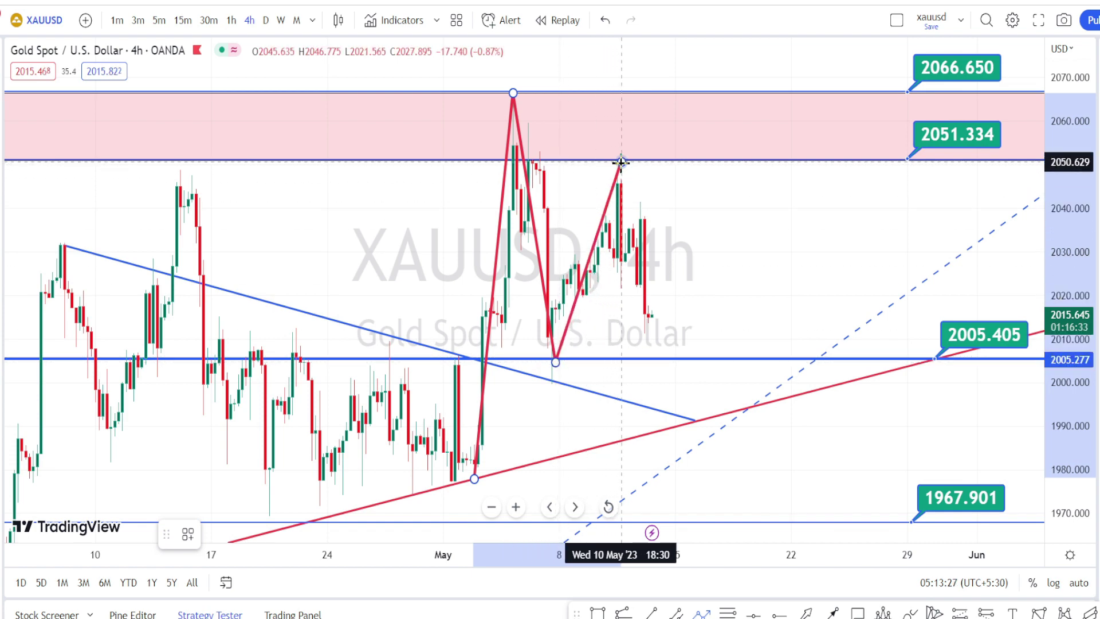
{"action": "left_click", "coordinate": [622, 163]}
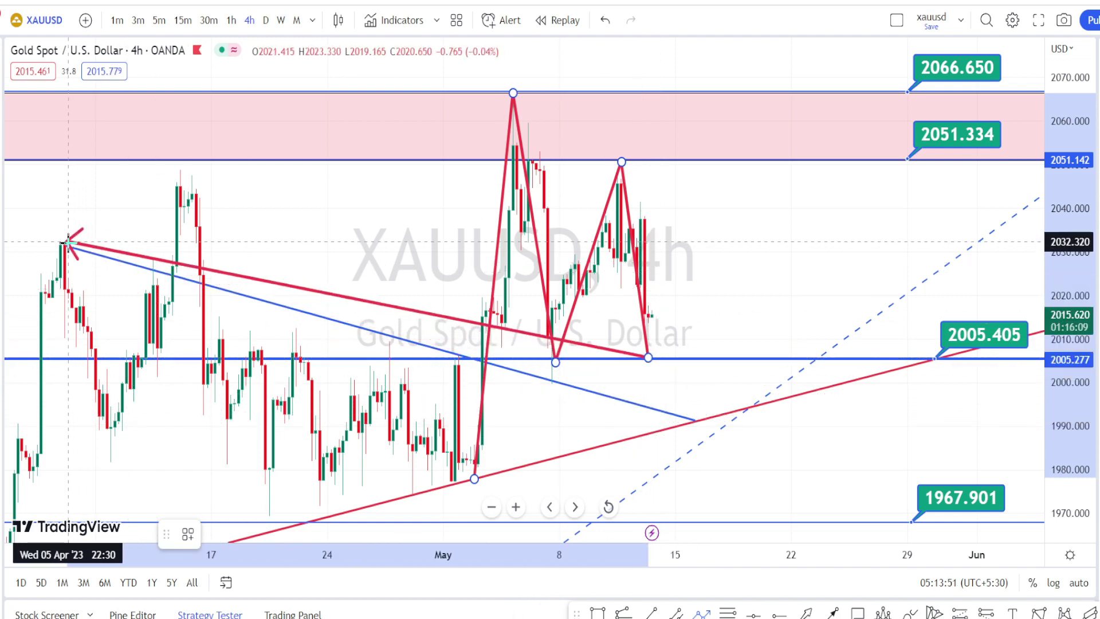
{"action": "left_click", "coordinate": [672, 416]}
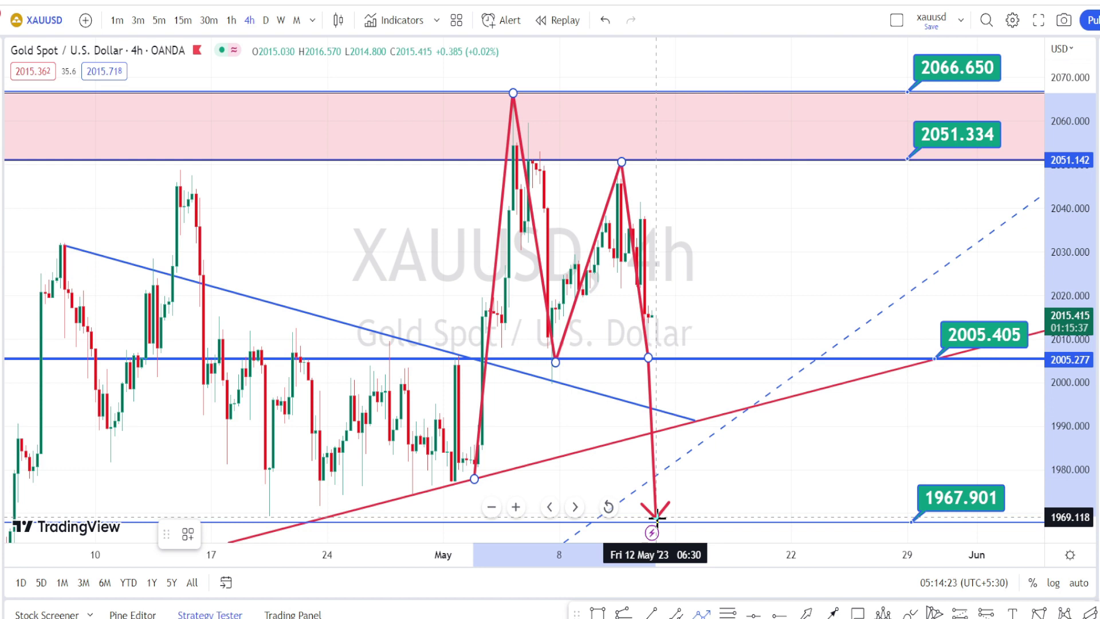
{"action": "key", "text": "ctrl+z"}
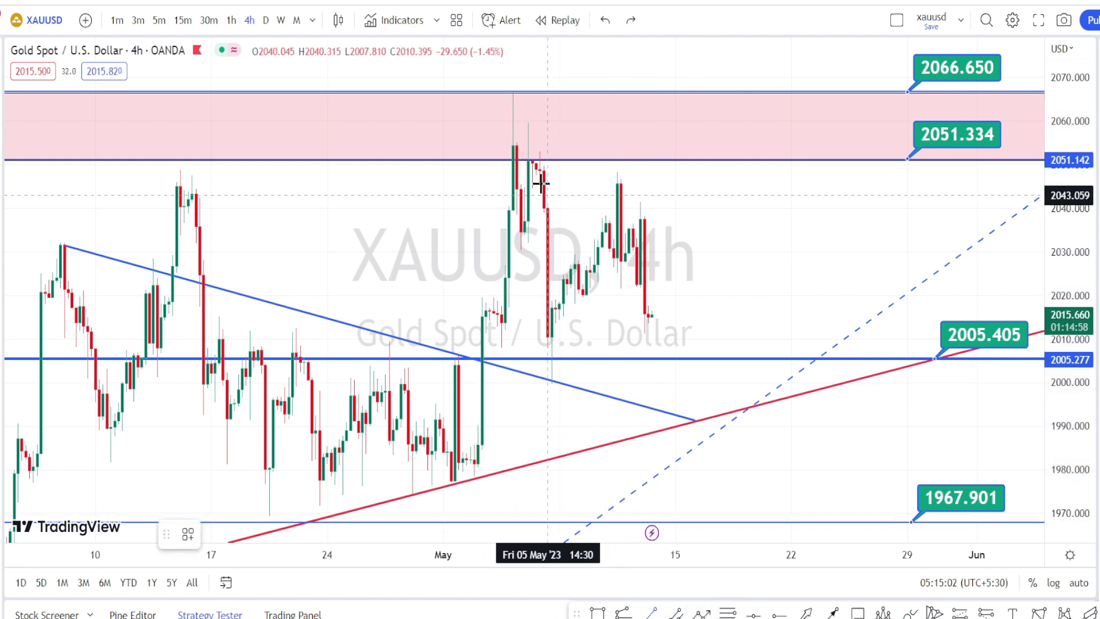
- Draw a descending trendline from the May 4 candle top at about 2054 past the May 10 high to the rising trendline
{"action": "left_click", "coordinate": [514, 145]}
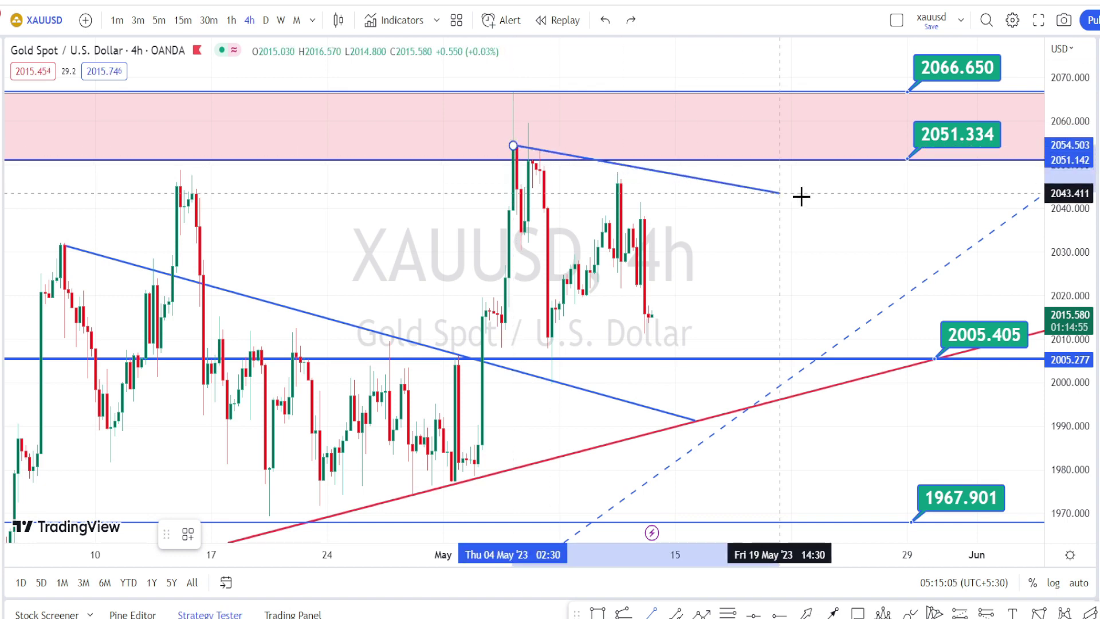
{"action": "left_click", "coordinate": [1035, 330]}
- Draw a zigzag arrow path on the 4-hour chart between the 2005 support and the descending trendline, starting from the early-May breakout, and undo it
{"action": "left_click", "coordinate": [396, 356]}
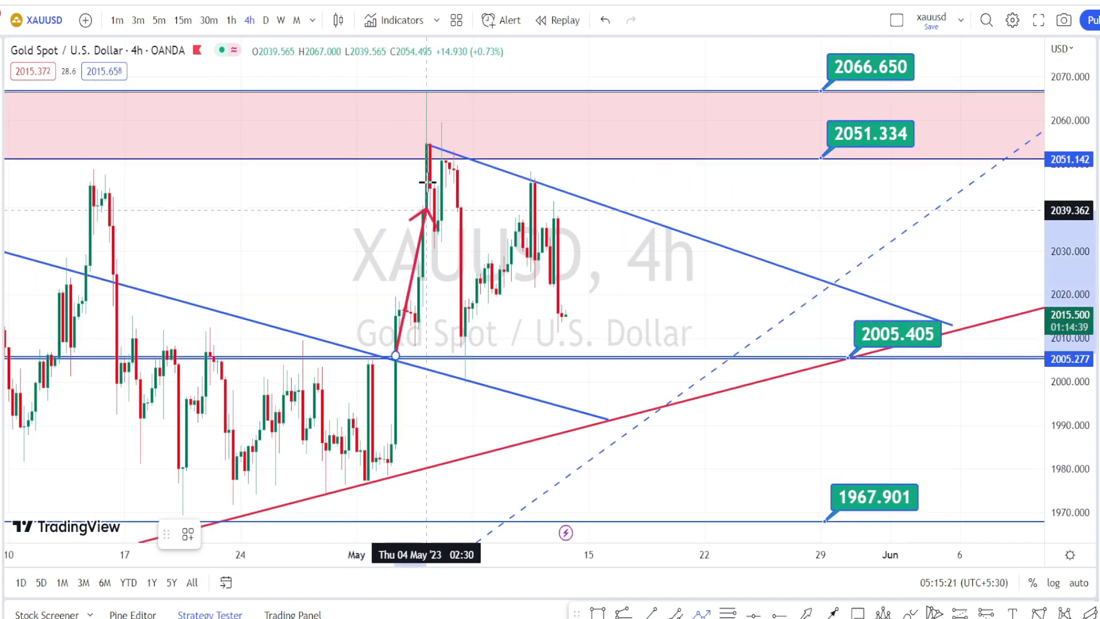
{"action": "left_click", "coordinate": [434, 142]}
{"action": "left_click", "coordinate": [464, 358]}
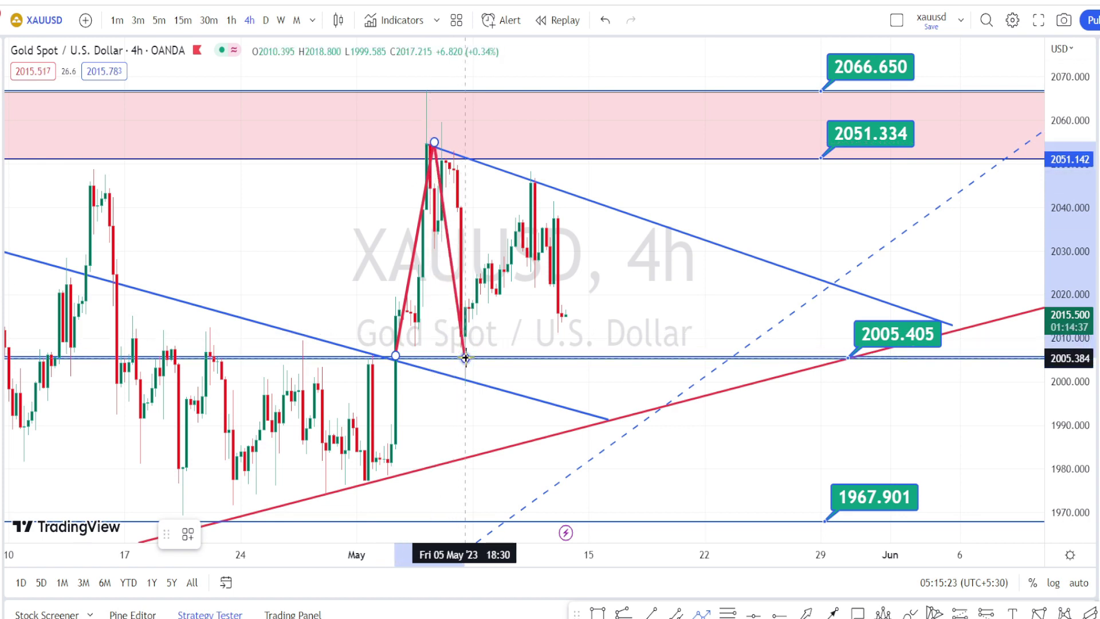
{"action": "left_click", "coordinate": [531, 184]}
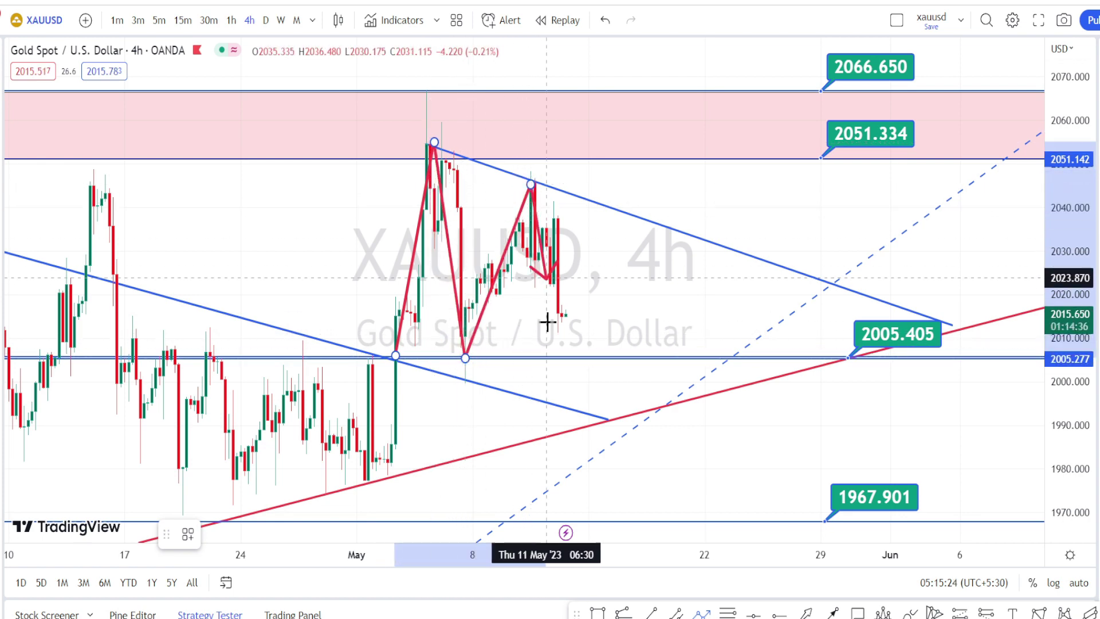
{"action": "left_click", "coordinate": [558, 360]}
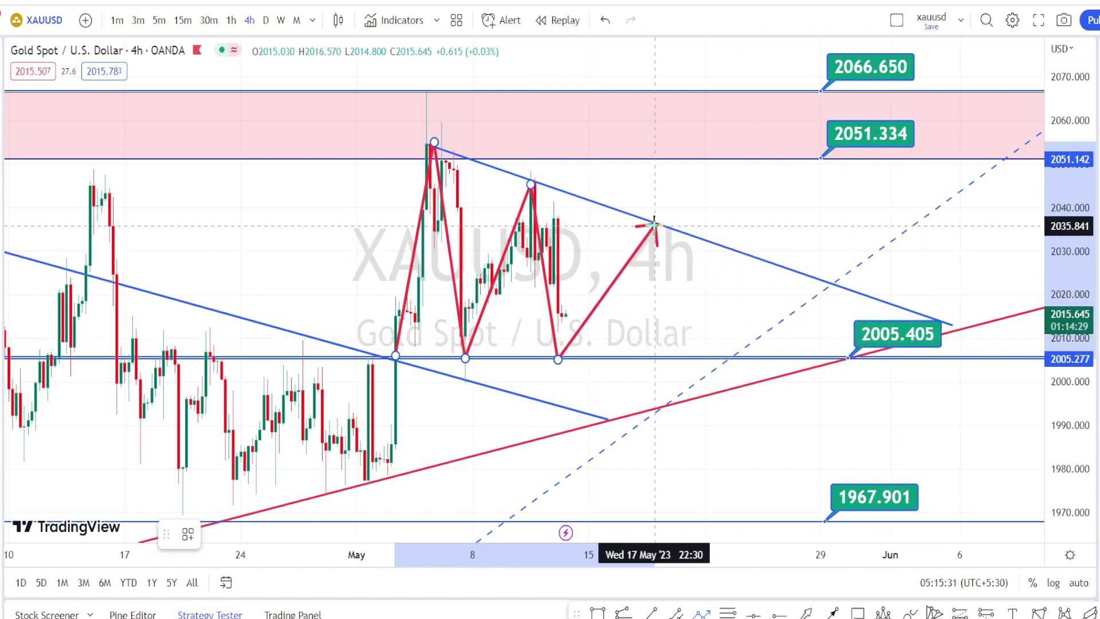
{"action": "left_click", "coordinate": [655, 222]}
{"action": "left_click", "coordinate": [693, 358]}
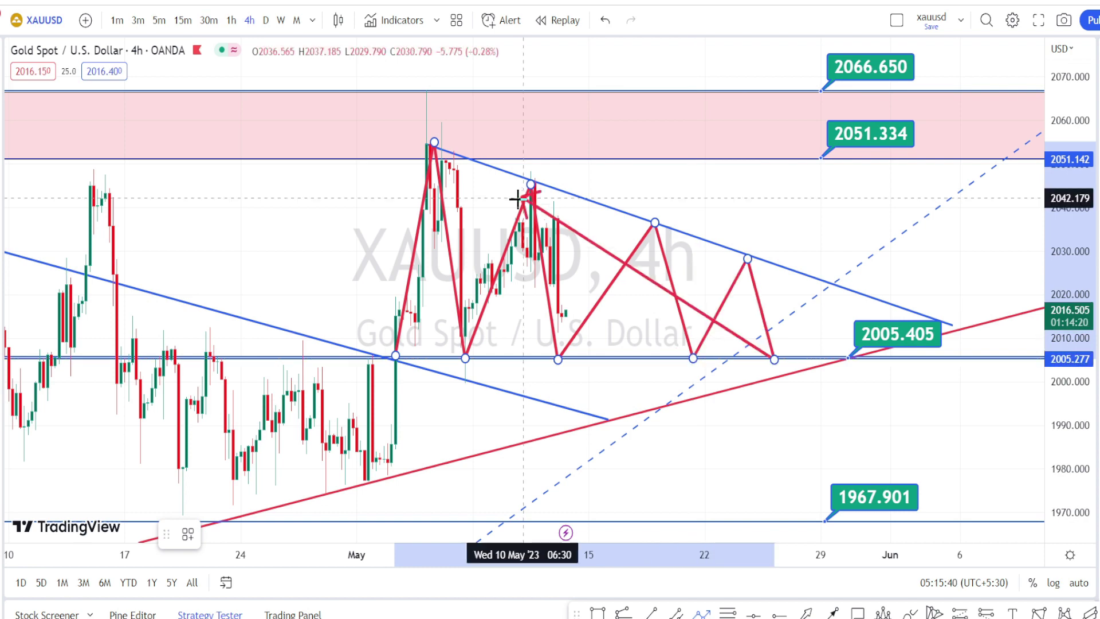
{"action": "left_click", "coordinate": [747, 259]}
{"action": "left_click", "coordinate": [774, 360]}
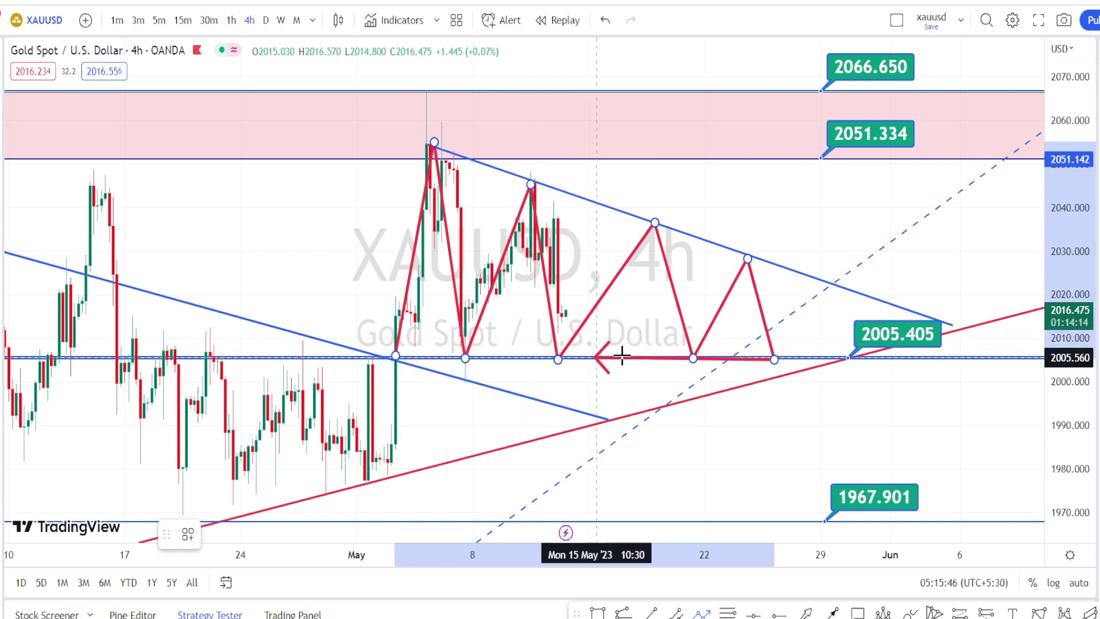
{"action": "key", "text": "ctrl+z"}
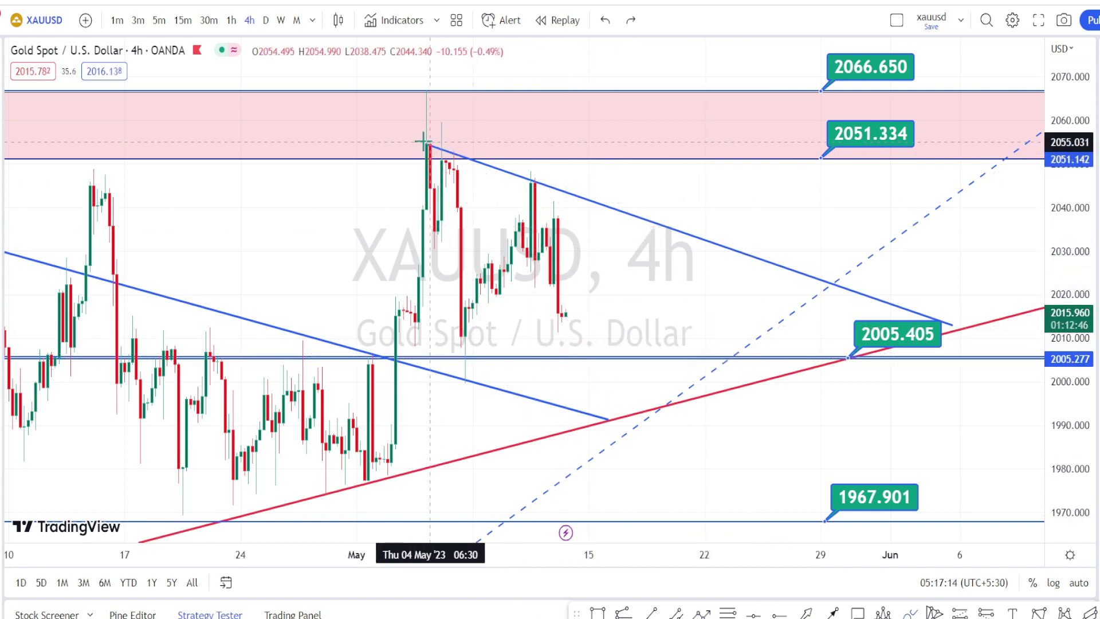
- Circle the May 4 and May 10 highs, the latest candles, a May 11 candle and the 2005 support on the 4-hour chart
{"action": "left_click_drag", "start_coordinate": [431, 154], "coordinate": [431, 147]}
{"action": "mouse_move", "coordinate": [524, 179]}
{"action": "left_mouse_down"}
{"action": "mouse_move", "coordinate": [545, 186]}
{"action": "mouse_move", "coordinate": [524, 177]}
{"action": "left_mouse_up"}
{"action": "left_click_drag", "start_coordinate": [558, 356], "coordinate": [607, 362]}
{"action": "mouse_move", "coordinate": [558, 303]}
{"action": "left_mouse_down"}
{"action": "mouse_move", "coordinate": [569, 313]}
{"action": "mouse_move", "coordinate": [556, 326]}
{"action": "left_mouse_up"}
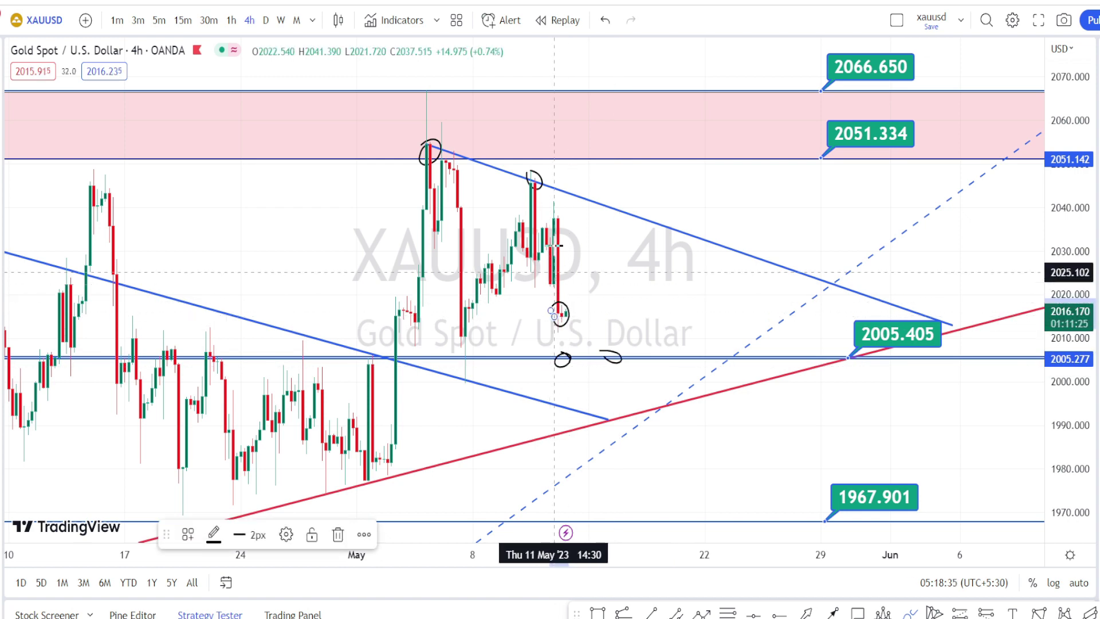
{"action": "left_click_drag", "start_coordinate": [554, 243], "coordinate": [540, 223]}
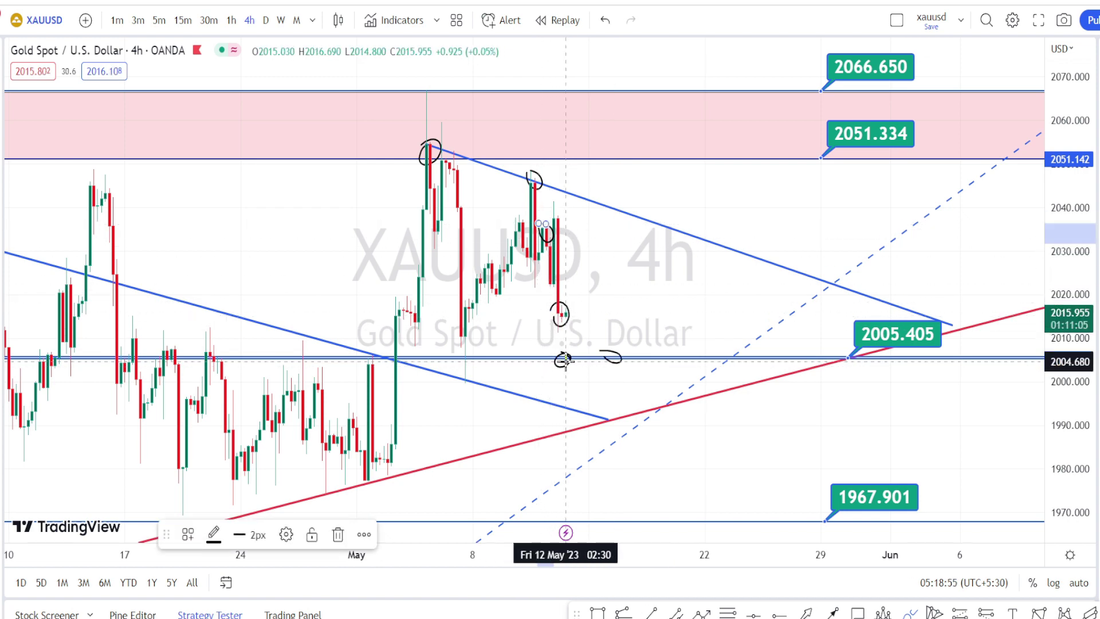
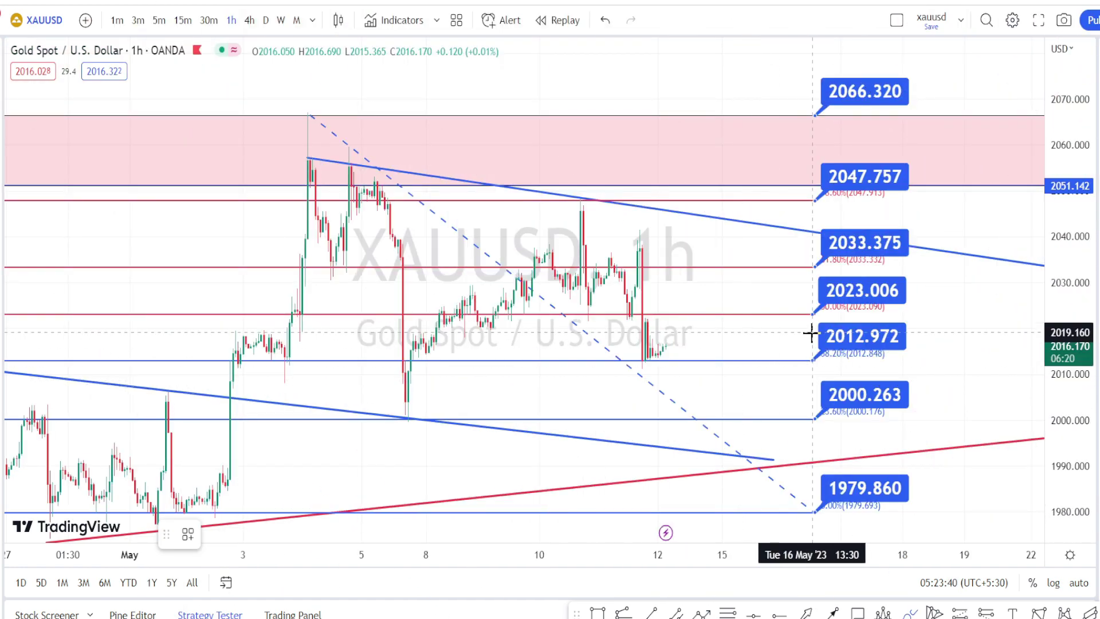
- Underline the 2023.006 and 2012.972 price labels on the 1-hour chart with brush strokes
{"action": "left_click_drag", "start_coordinate": [819, 313], "coordinate": [885, 282]}
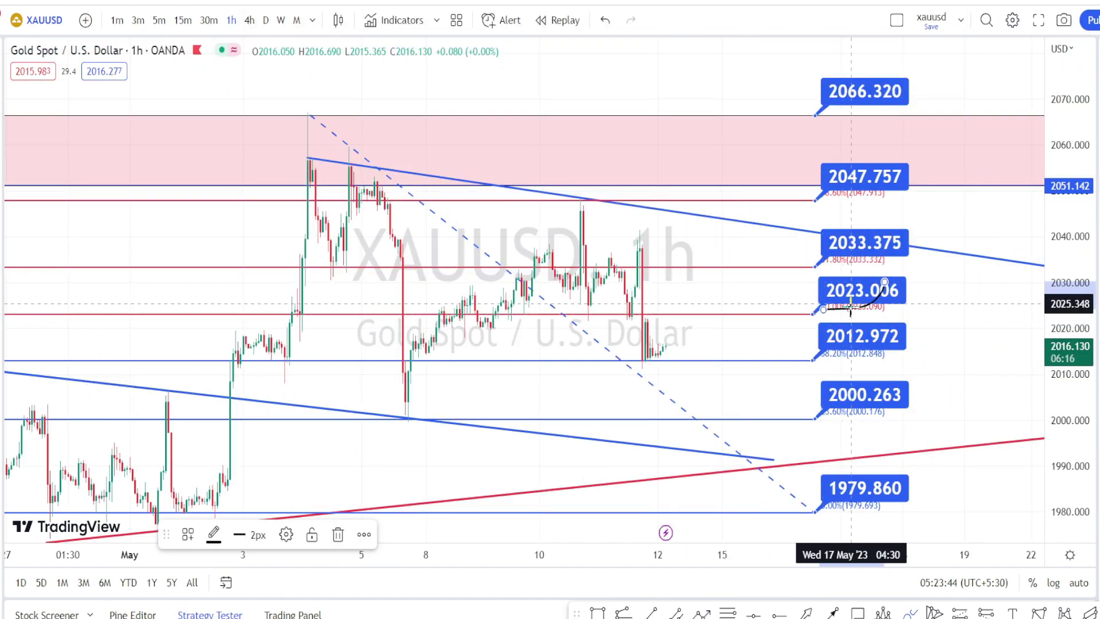
{"action": "left_click_drag", "start_coordinate": [836, 352], "coordinate": [858, 346]}
- Sketch the May 11 drop with a small rebound toward 2000, underline the 2000.263 and 1979.860 labels, and undo these strokes
{"action": "left_click_drag", "start_coordinate": [644, 247], "coordinate": [680, 394]}
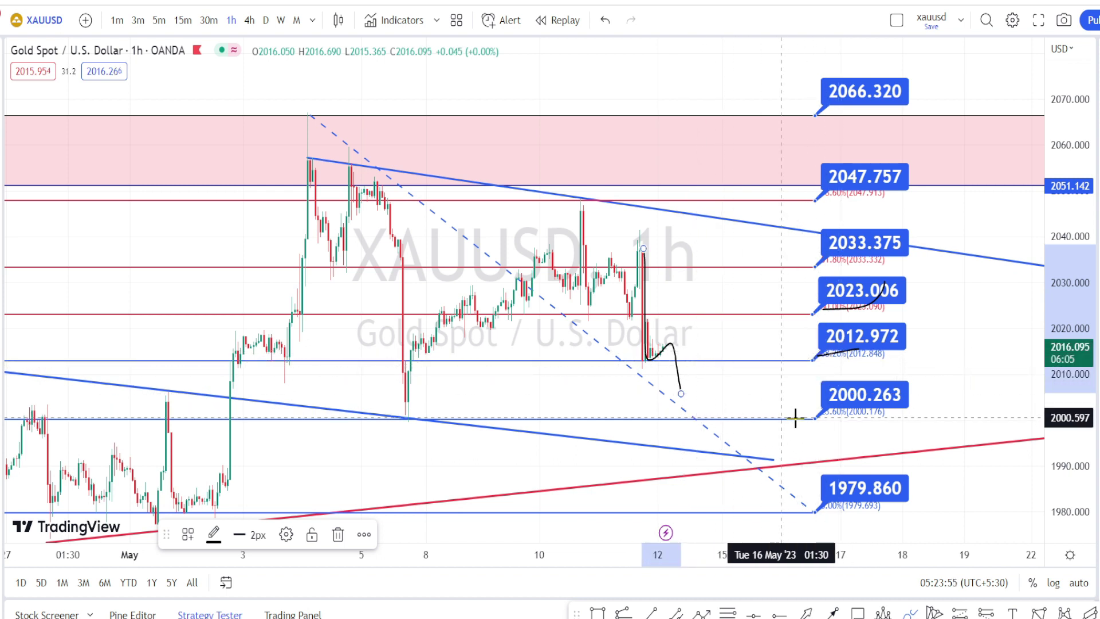
{"action": "left_click", "coordinate": [838, 412]}
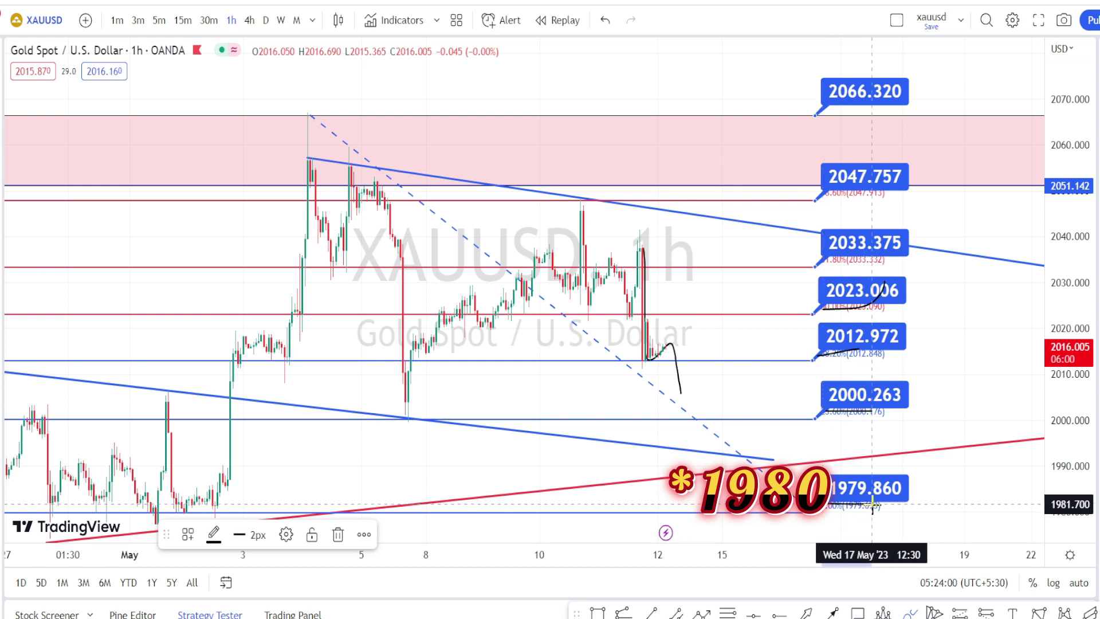
{"action": "left_click", "coordinate": [606, 20]}
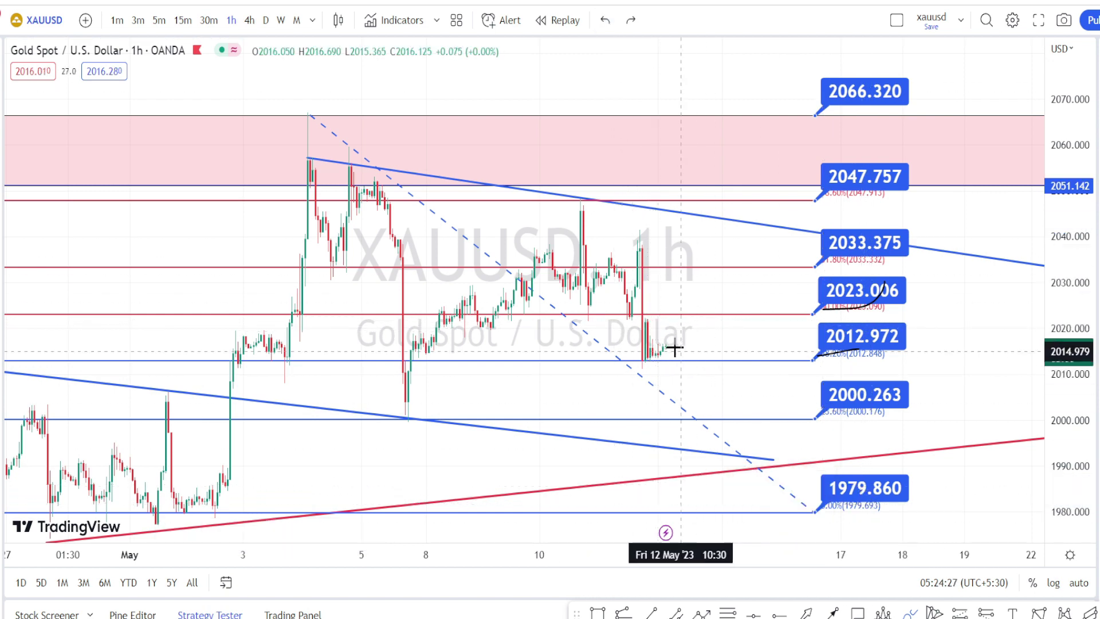
- Sketch two rising arrows from the current price to the 2023 and 2033 levels, and underline the 2033.375, 2047.757 and 2066.320 labels
{"action": "mouse_move", "coordinate": [670, 357]}
{"action": "left_mouse_down"}
{"action": "mouse_move", "coordinate": [694, 314]}
{"action": "mouse_move", "coordinate": [682, 321]}
{"action": "left_mouse_up"}
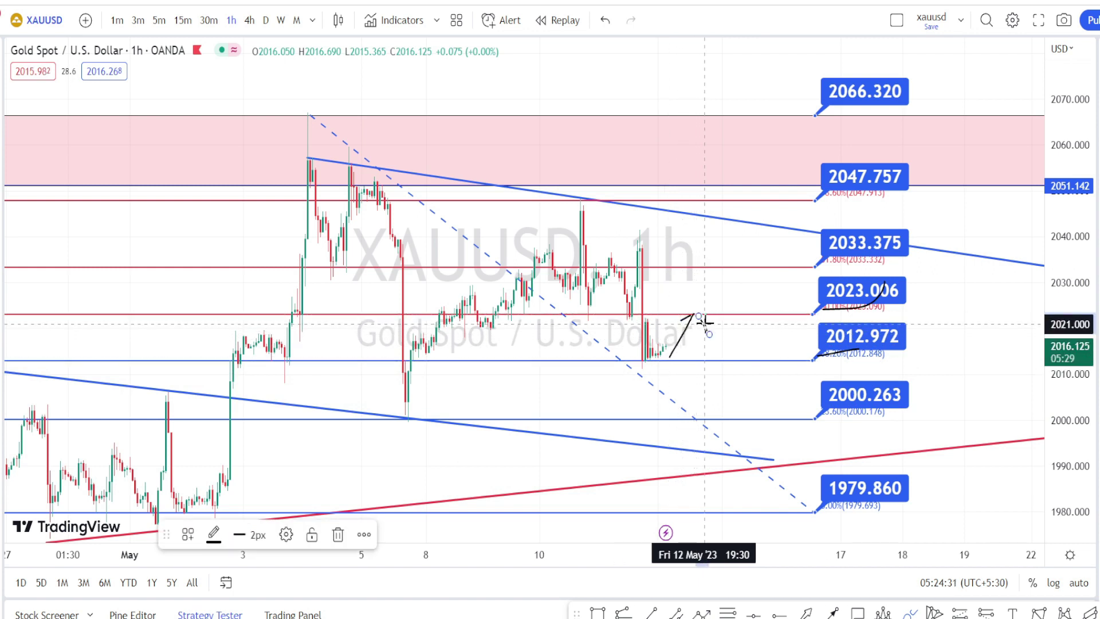
{"action": "mouse_move", "coordinate": [707, 318]}
{"action": "left_mouse_down"}
{"action": "mouse_move", "coordinate": [730, 267]}
{"action": "mouse_move", "coordinate": [737, 286]}
{"action": "left_mouse_up"}
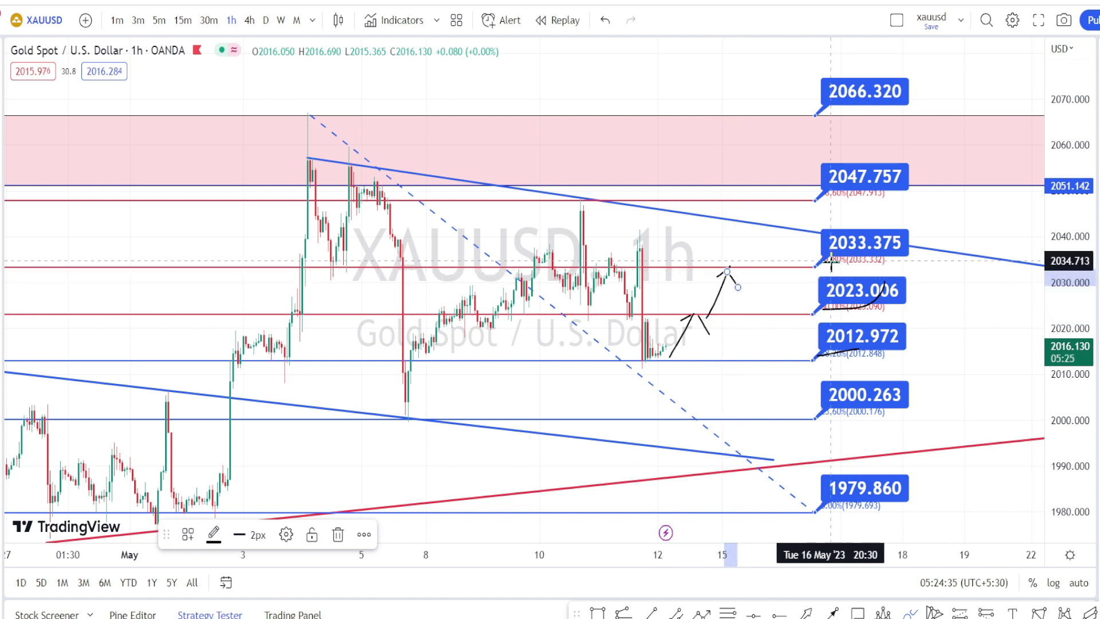
{"action": "left_click_drag", "start_coordinate": [828, 193], "coordinate": [881, 183]}
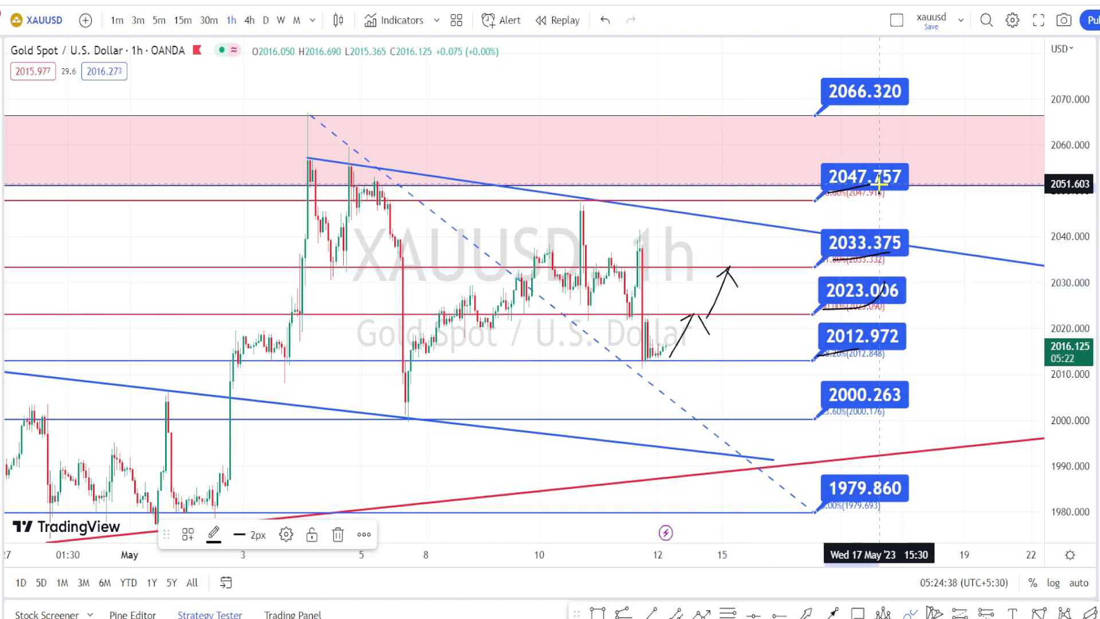
{"action": "left_click_drag", "start_coordinate": [817, 115], "coordinate": [878, 103]}
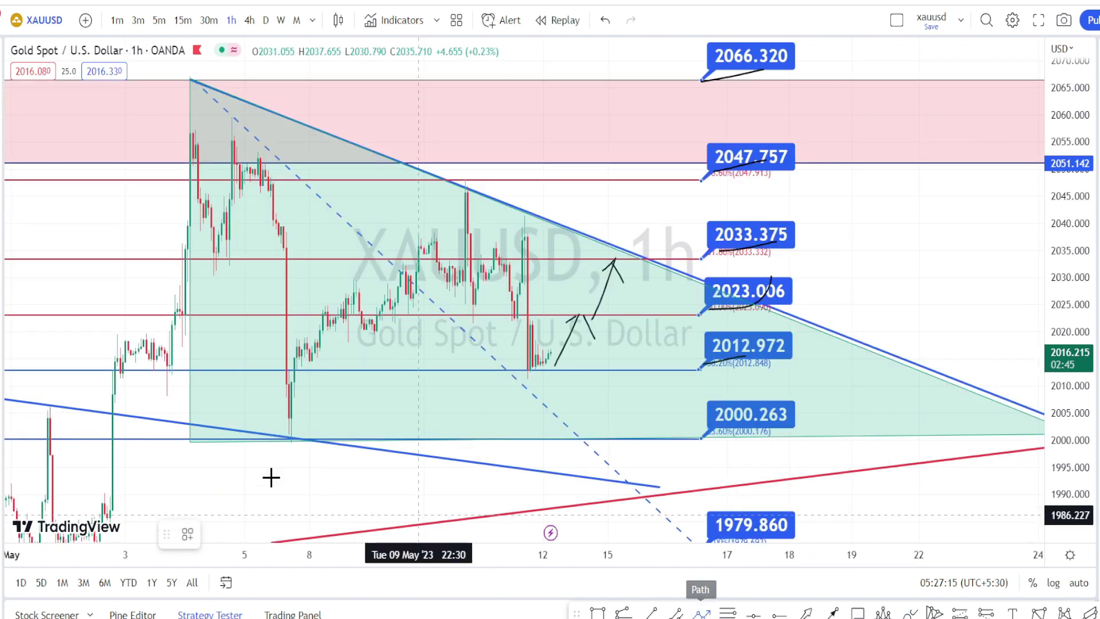
- Draw a path on the 1-hour triangle from about 2000 up to 2060, down to 2000 and up to 2040 at the descending trendline
{"action": "left_click_drag", "start_coordinate": [190, 444], "coordinate": [265, 118]}
{"action": "left_click", "coordinate": [267, 115]}
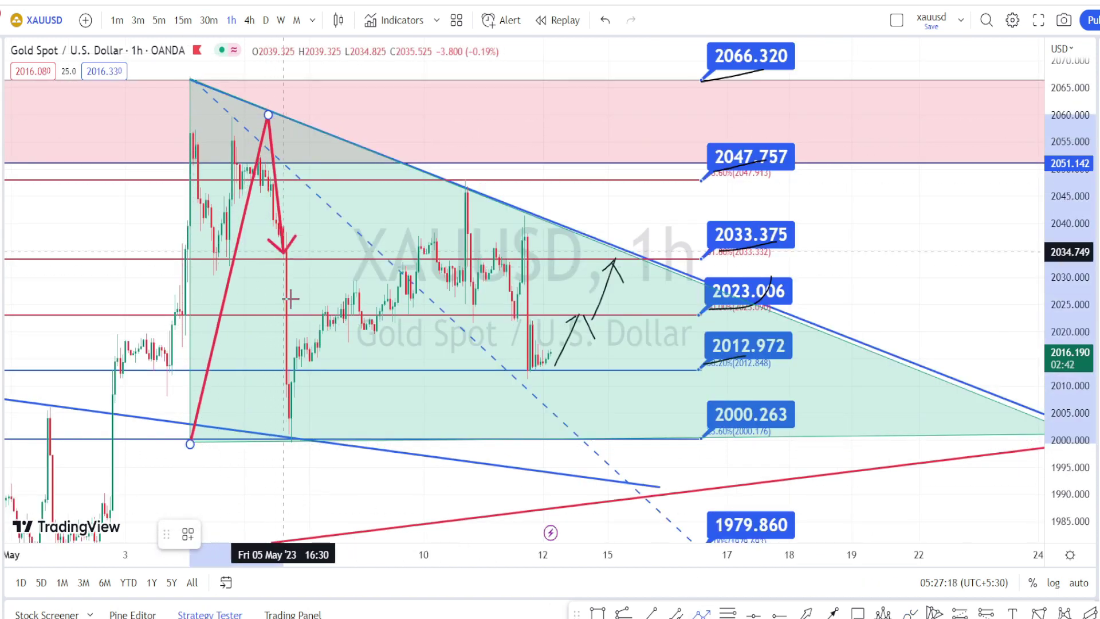
{"action": "left_click", "coordinate": [354, 442]}
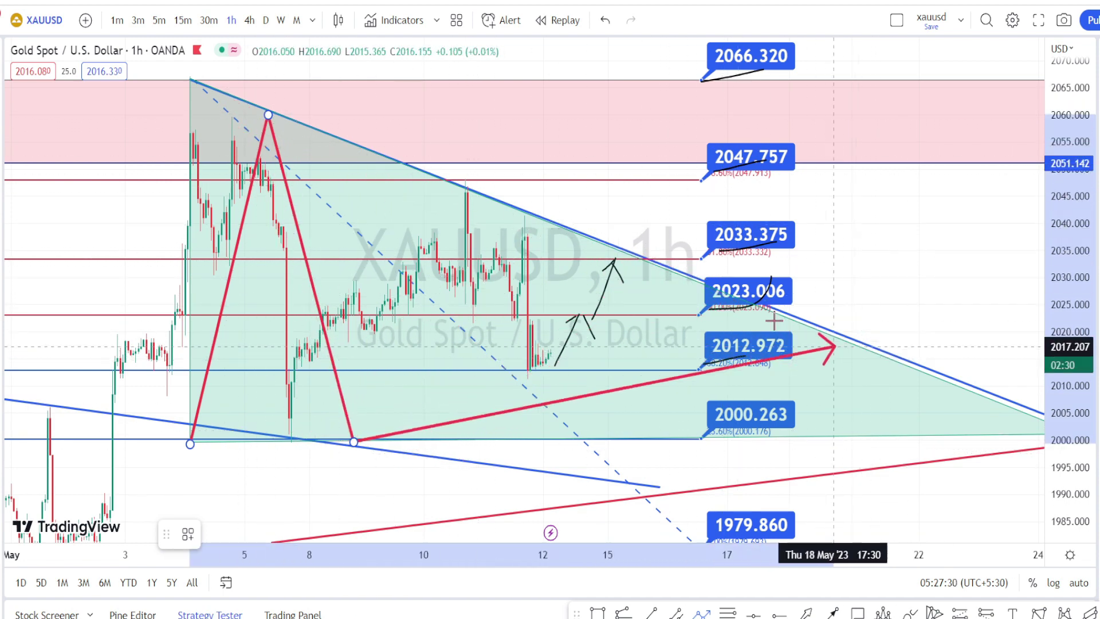
{"action": "left_click", "coordinate": [567, 223]}
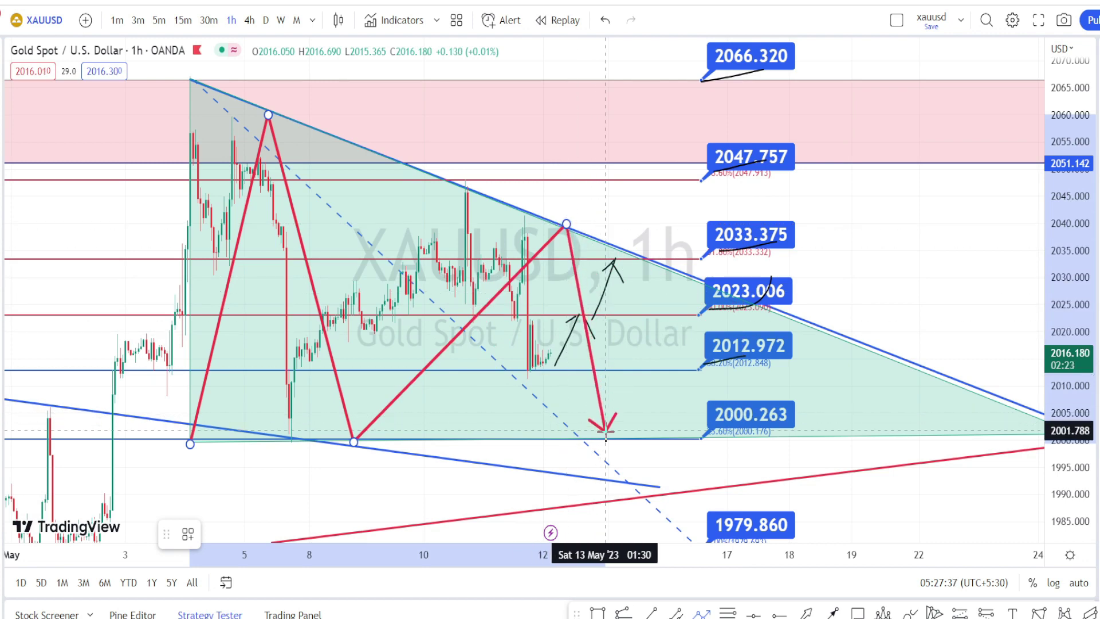
{"action": "key", "text": "Escape"}
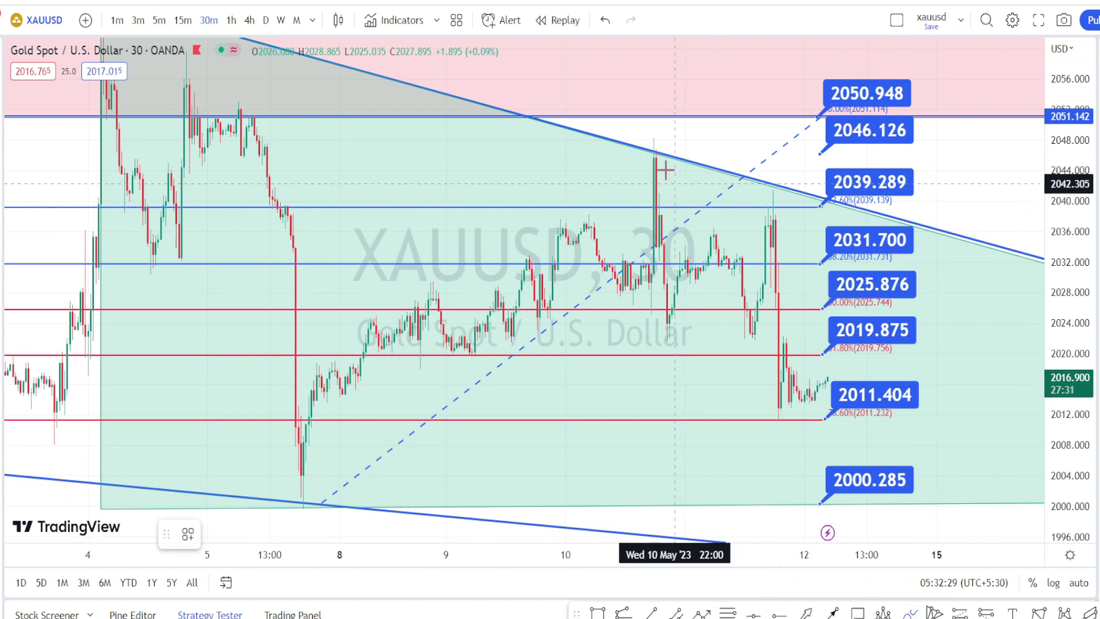
- Circle the May 10 and May 11 highs under the 30-minute descending trendline and sketch the swing through them down to about 2014
{"action": "left_click", "coordinate": [642, 152]}
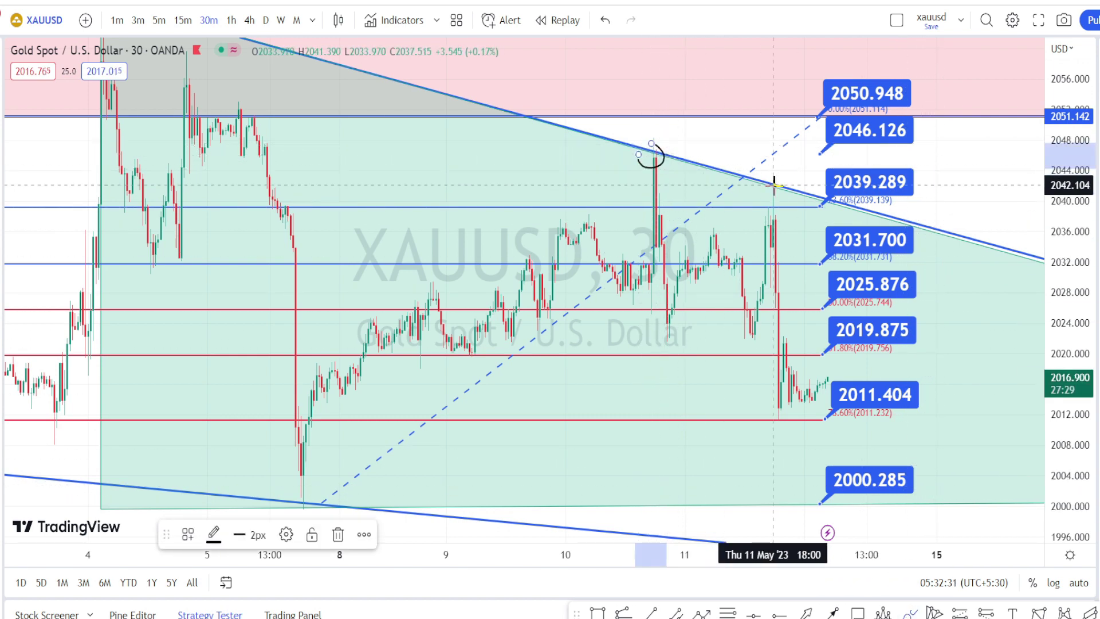
{"action": "mouse_move", "coordinate": [772, 182]}
{"action": "left_mouse_down"}
{"action": "mouse_move", "coordinate": [783, 190]}
{"action": "mouse_move", "coordinate": [774, 186]}
{"action": "left_mouse_up"}
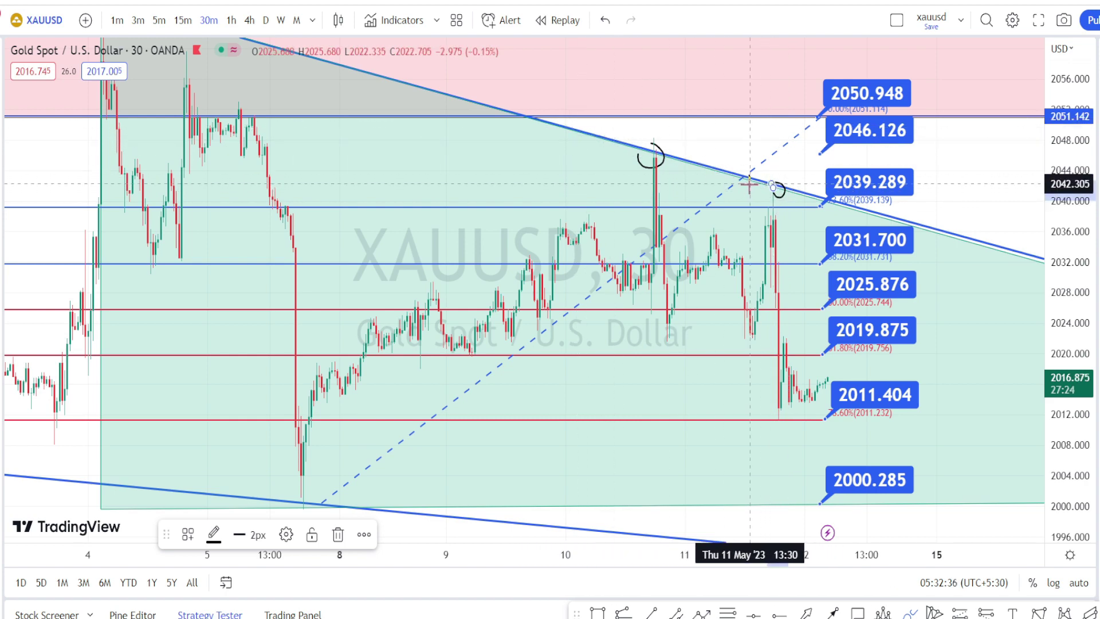
{"action": "mouse_move", "coordinate": [655, 143]}
{"action": "left_mouse_down"}
{"action": "mouse_move", "coordinate": [665, 238]}
{"action": "mouse_move", "coordinate": [716, 292]}
{"action": "mouse_move", "coordinate": [777, 200]}
{"action": "mouse_move", "coordinate": [786, 396]}
{"action": "left_mouse_up"}
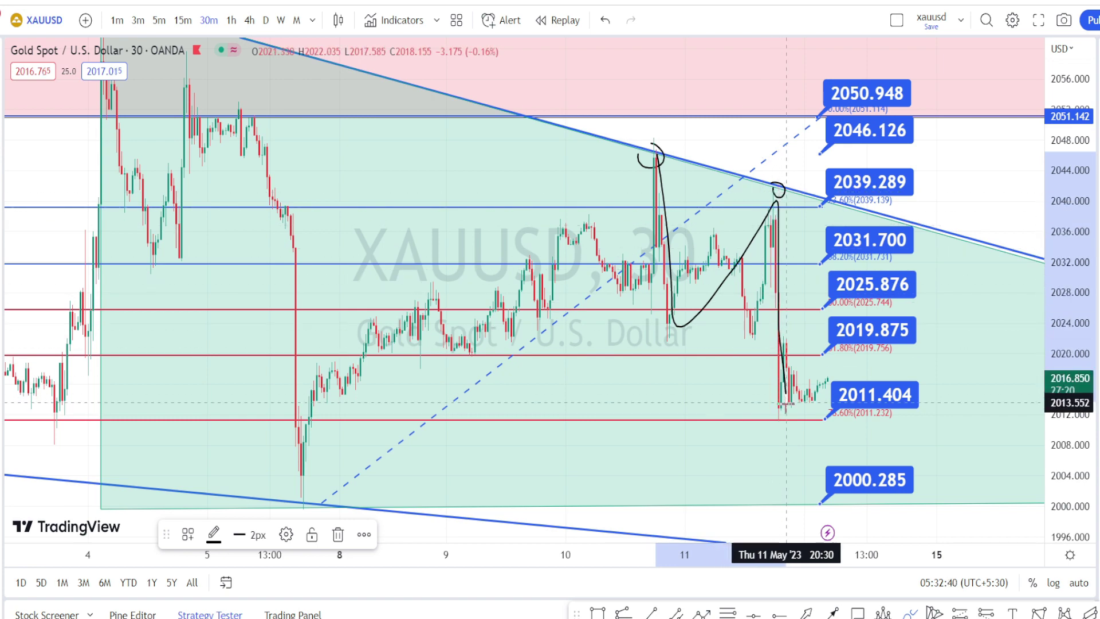
- Circle the two swing lows near 2023 and sketch a path from the May 11 high down, up to about 2020 and down to 2000
{"action": "left_click_drag", "start_coordinate": [757, 324], "coordinate": [748, 326]}
{"action": "mouse_move", "coordinate": [682, 322]}
{"action": "left_mouse_down"}
{"action": "mouse_move", "coordinate": [690, 336]}
{"action": "mouse_move", "coordinate": [754, 321]}
{"action": "left_mouse_up"}
{"action": "mouse_move", "coordinate": [774, 230]}
{"action": "left_mouse_down"}
{"action": "mouse_move", "coordinate": [818, 352]}
{"action": "mouse_move", "coordinate": [835, 498]}
{"action": "left_mouse_up"}
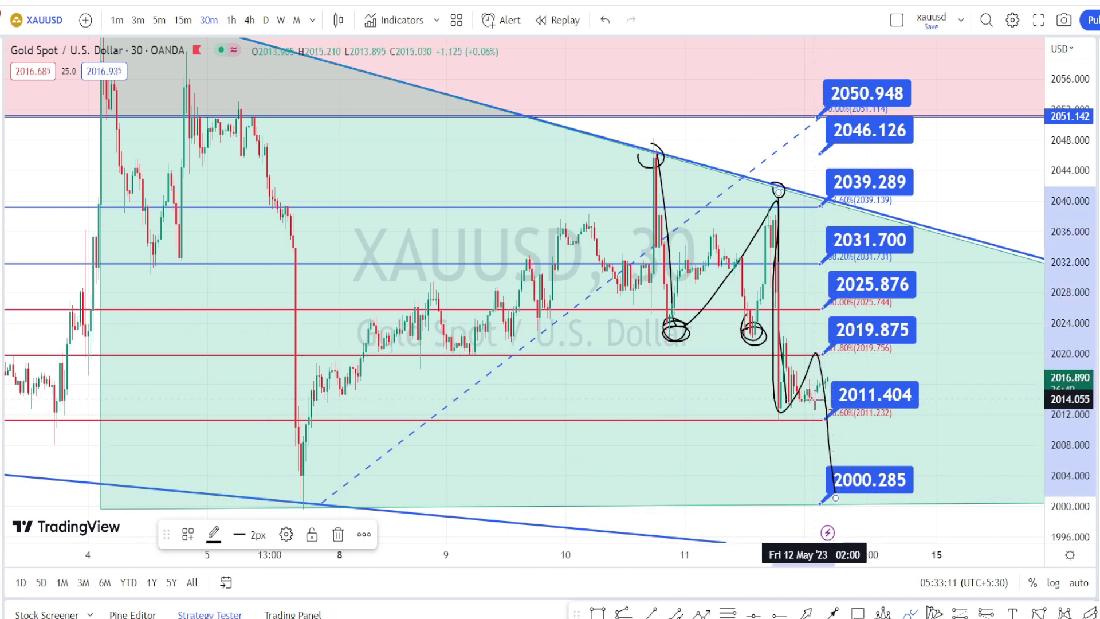
- Underline the 2019.875 and 2011.404 labels, and mark the downside targets with an arrow to the 2011 level and a circle around 2000.285
{"action": "left_click_drag", "start_coordinate": [824, 349], "coordinate": [883, 351]}
{"action": "left_click_drag", "start_coordinate": [839, 422], "coordinate": [877, 422]}
{"action": "mouse_move", "coordinate": [810, 376]}
{"action": "left_mouse_down"}
{"action": "mouse_move", "coordinate": [821, 427]}
{"action": "mouse_move", "coordinate": [832, 416]}
{"action": "left_mouse_up"}
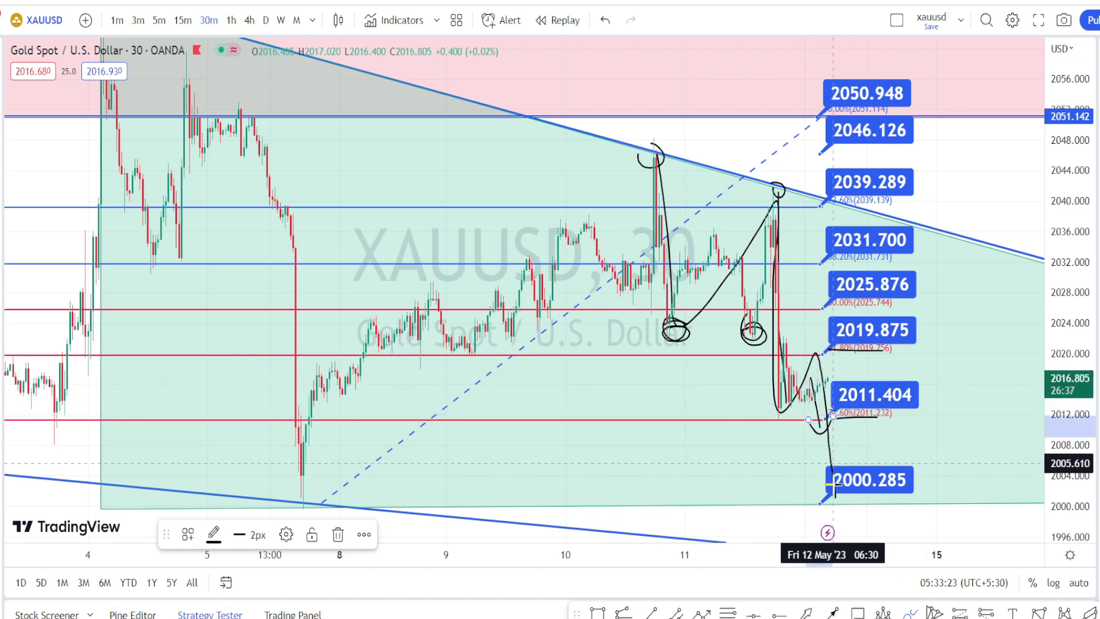
{"action": "mouse_move", "coordinate": [831, 503]}
{"action": "left_mouse_down"}
{"action": "mouse_move", "coordinate": [889, 483]}
{"action": "mouse_move", "coordinate": [876, 469]}
{"action": "mouse_move", "coordinate": [859, 514]}
{"action": "left_mouse_up"}
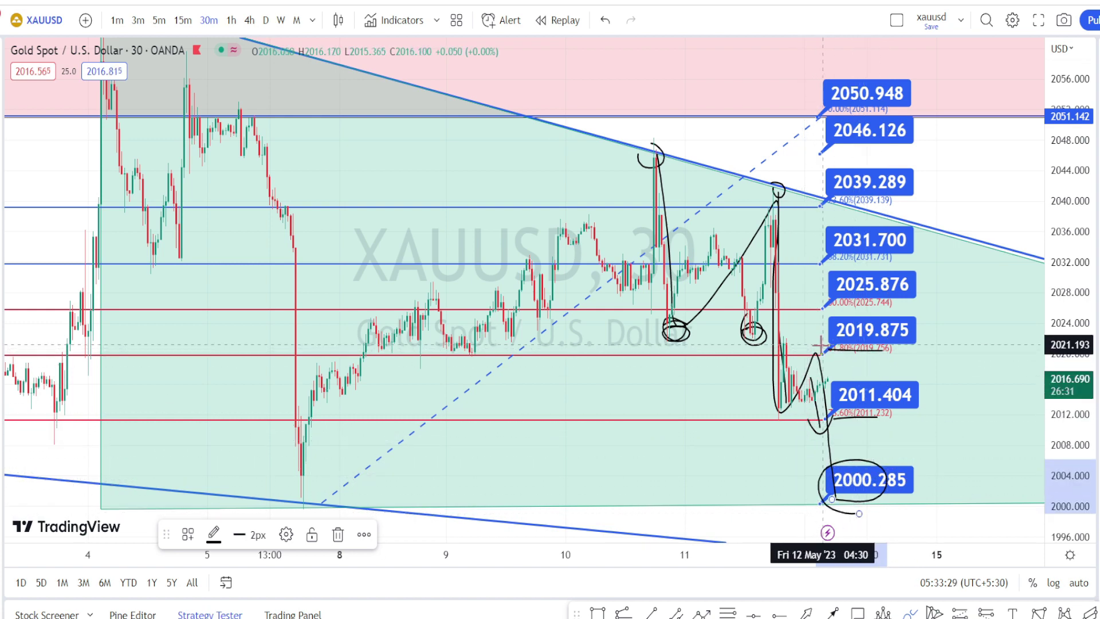
- Underline the upside labels 2019.875, 2025.876, 2031.700, 2039.289, 2046.126 and 2050.948 on the 30-minute chart
{"action": "left_click_drag", "start_coordinate": [823, 348], "coordinate": [865, 347]}
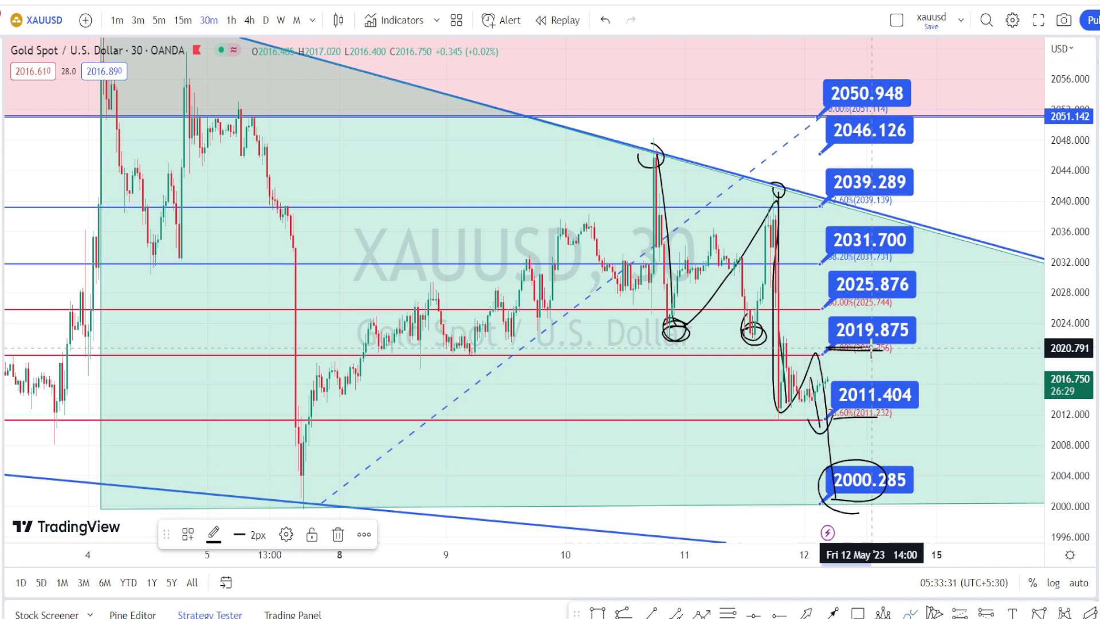
{"action": "left_click_drag", "start_coordinate": [871, 348], "coordinate": [872, 348]}
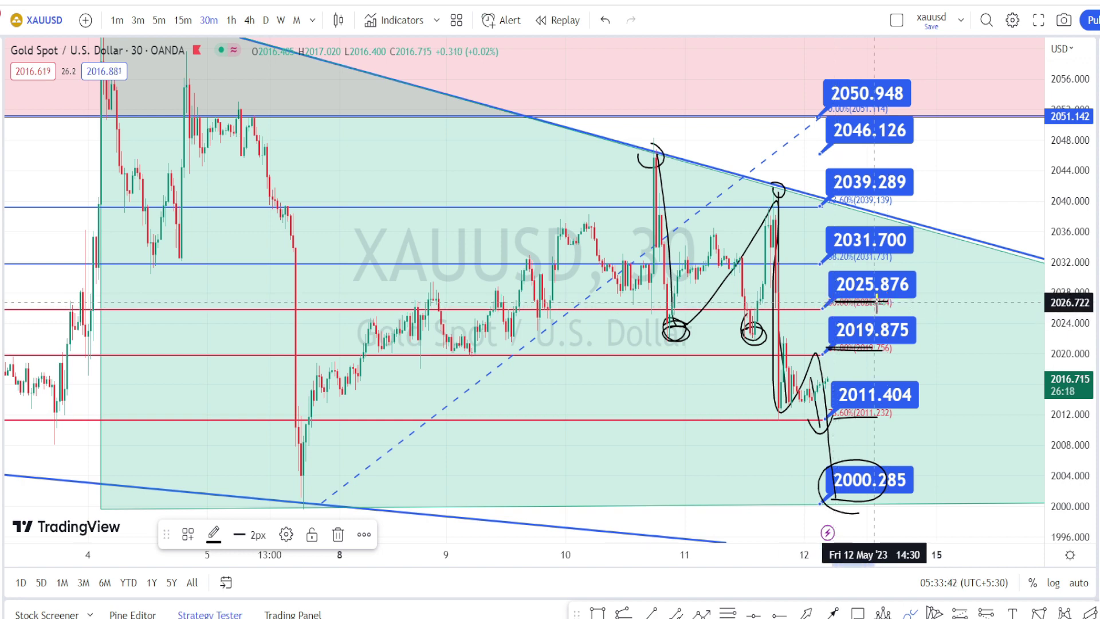
{"action": "left_click_drag", "start_coordinate": [875, 302], "coordinate": [875, 302]}
{"action": "left_click_drag", "start_coordinate": [874, 258], "coordinate": [874, 259]}
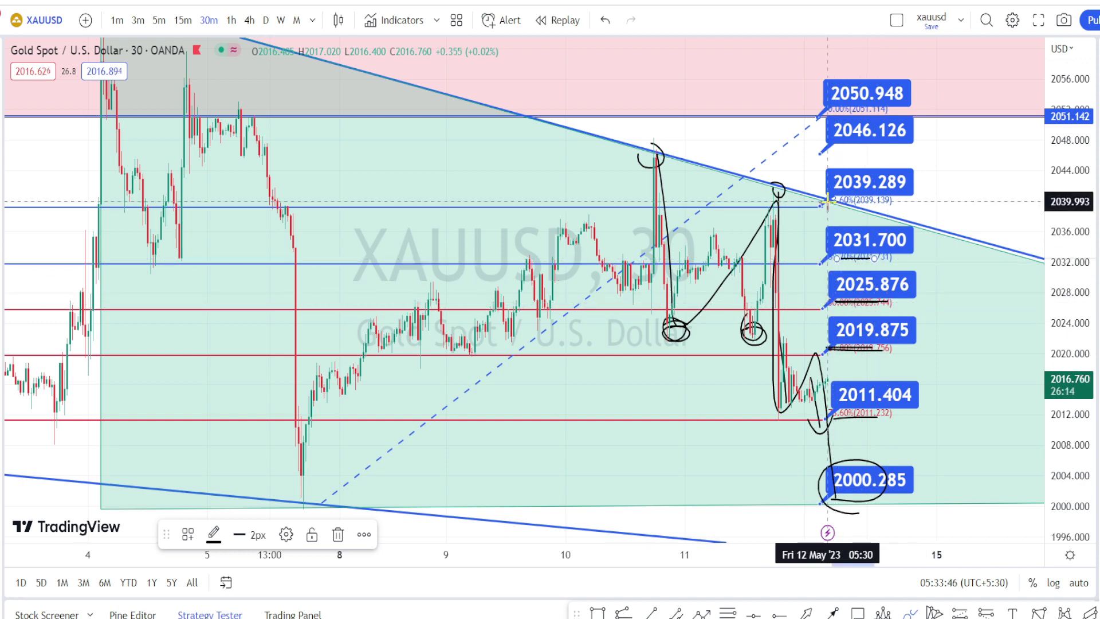
{"action": "left_click_drag", "start_coordinate": [830, 149], "coordinate": [877, 150]}
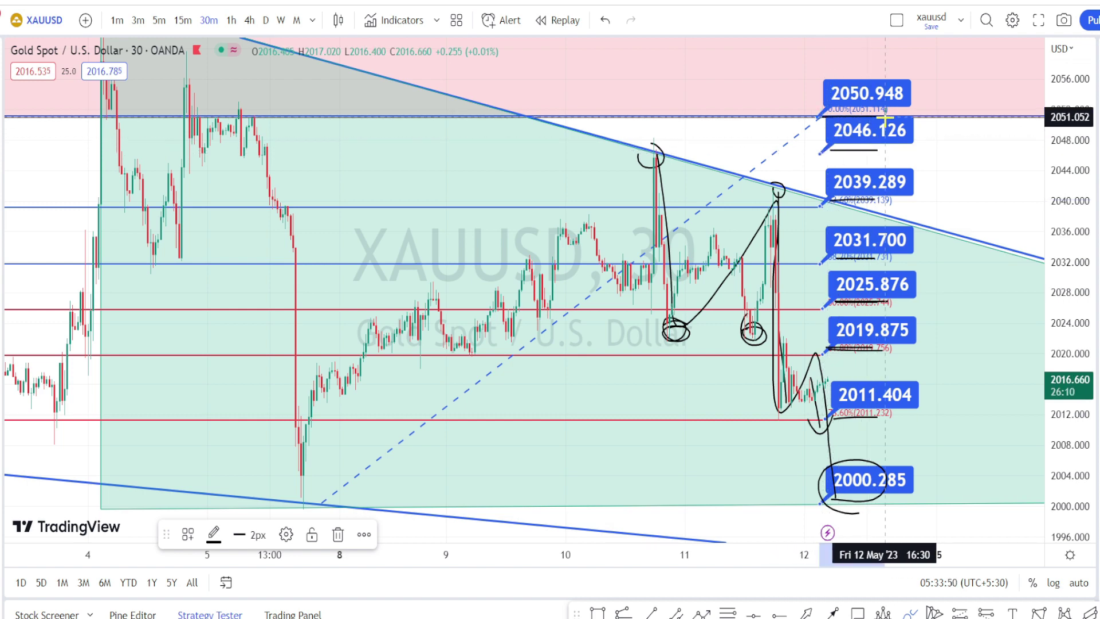
- Undo all the brush marks on the 30-minute chart
{"action": "key", "text": "ctrl+z"}
{"action": "key", "text": "ctrl+z"}
{"action": "key", "text": "ctrl+z"}
{"action": "key", "text": "ctrl+z"}
{"action": "key", "text": "ctrl+z"}
{"action": "key", "text": "ctrl+z"}
{"action": "key", "text": "ctrl+z"}
{"action": "key", "text": "ctrl+z"}
{"action": "key", "text": "ctrl+z"}
{"action": "key", "text": "ctrl+z"}
{"action": "key", "text": "ctrl+z"}
{"action": "key", "text": "ctrl+z"}
- Sketch a wave from the May 5 low bouncing between the descending trendline and the 2000 support, ending at the trendline near 2034
{"action": "mouse_move", "coordinate": [305, 486]}
{"action": "left_mouse_down"}
{"action": "mouse_move", "coordinate": [534, 228]}
{"action": "mouse_move", "coordinate": [631, 145]}
{"action": "mouse_move", "coordinate": [720, 500]}
{"action": "mouse_move", "coordinate": [842, 199]}
{"action": "mouse_move", "coordinate": [886, 498]}
{"action": "mouse_move", "coordinate": [982, 244]}
{"action": "left_mouse_up"}
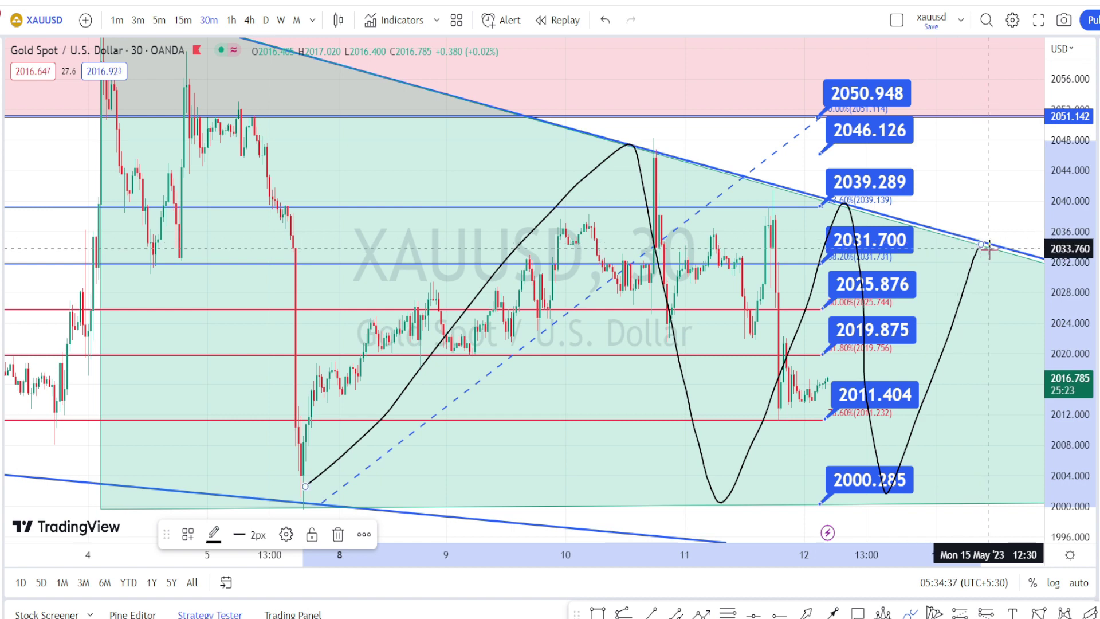
- Circle three points along the rising red trendline and sketch a downward arrow from the May 11 high to about 1993
{"action": "mouse_move", "coordinate": [927, 491]}
{"action": "left_mouse_down"}
{"action": "mouse_move", "coordinate": [955, 509]}
{"action": "mouse_move", "coordinate": [926, 481]}
{"action": "left_mouse_up"}
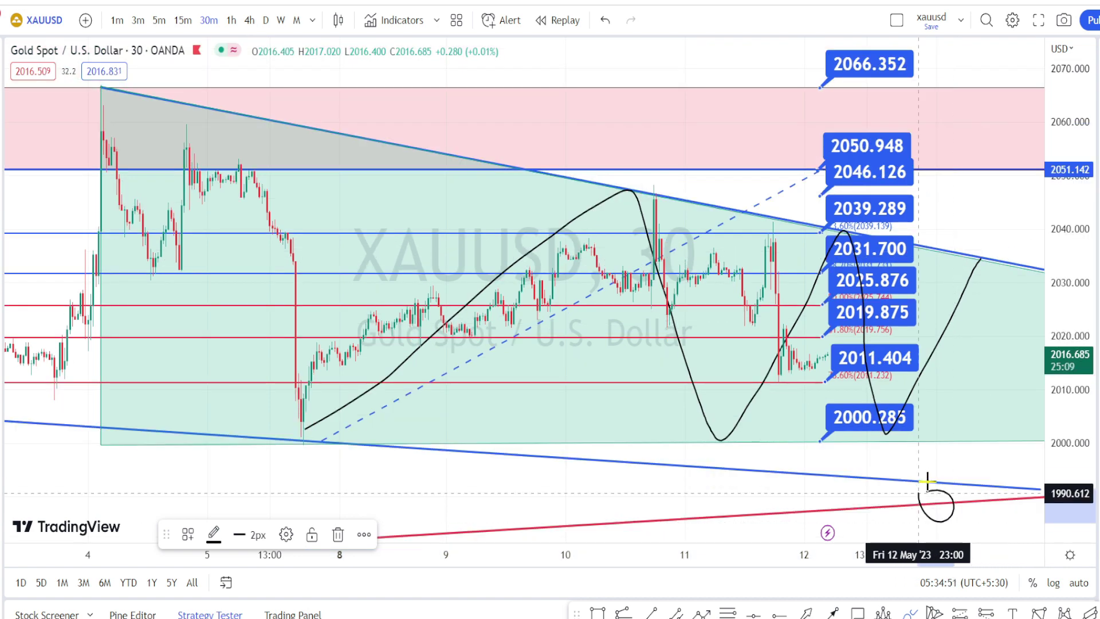
{"action": "mouse_move", "coordinate": [832, 498]}
{"action": "left_mouse_down"}
{"action": "mouse_move", "coordinate": [865, 510]}
{"action": "mouse_move", "coordinate": [844, 503]}
{"action": "left_mouse_up"}
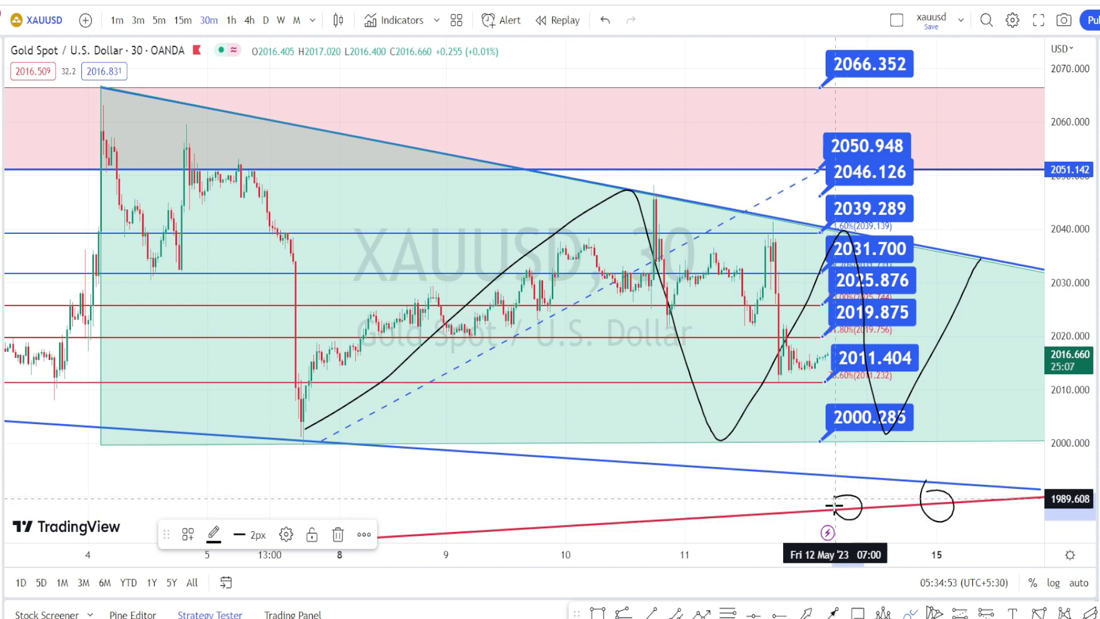
{"action": "mouse_move", "coordinate": [724, 509]}
{"action": "left_mouse_down"}
{"action": "mouse_move", "coordinate": [742, 504]}
{"action": "mouse_move", "coordinate": [726, 524]}
{"action": "mouse_move", "coordinate": [727, 504]}
{"action": "left_mouse_up"}
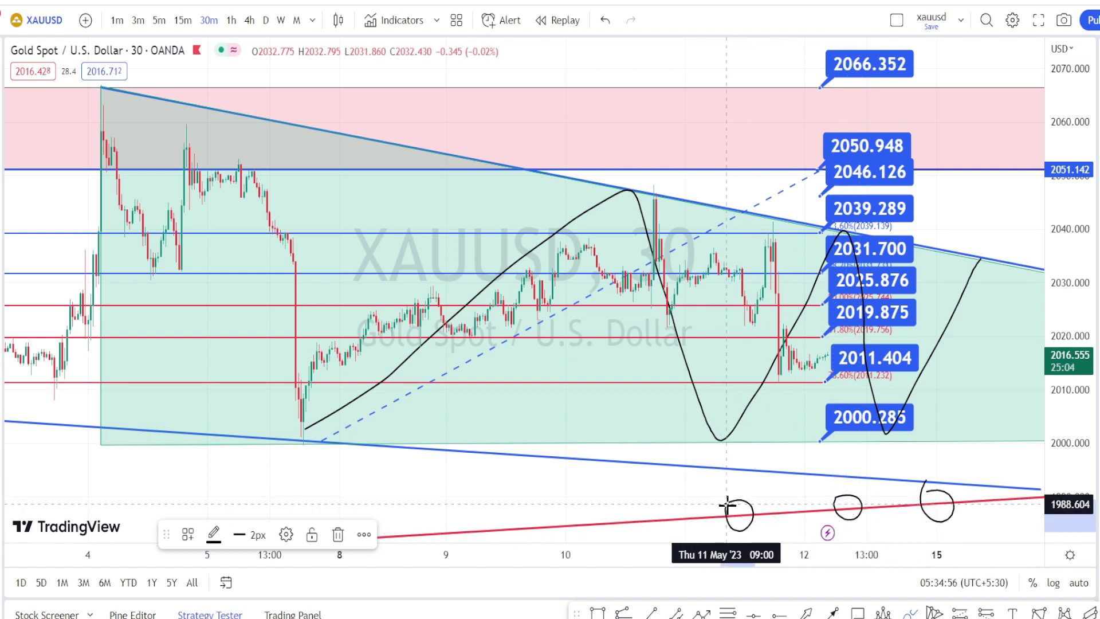
{"action": "mouse_move", "coordinate": [769, 236]}
{"action": "left_mouse_down"}
{"action": "mouse_move", "coordinate": [825, 479]}
{"action": "mouse_move", "coordinate": [832, 454]}
{"action": "left_mouse_up"}
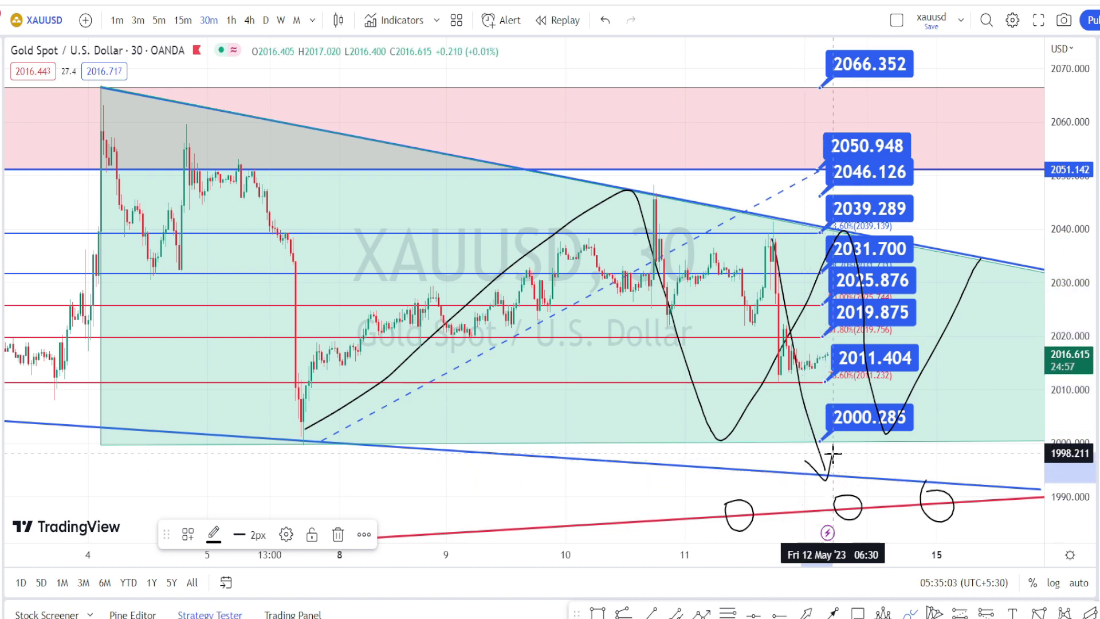